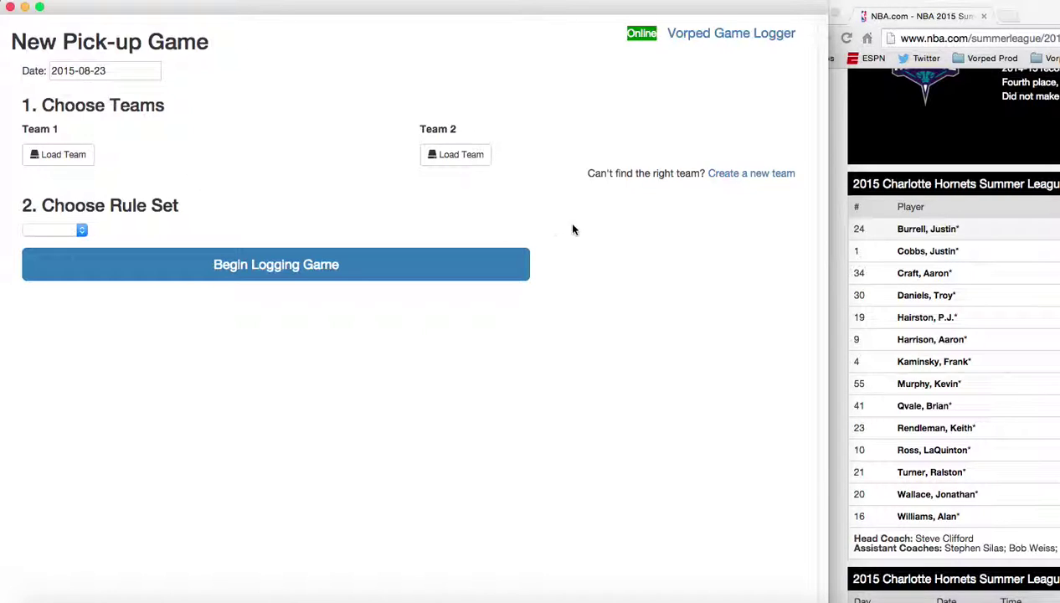
Step: Open the form for creating a new team and arrange the Charlotte Hornets roster window beside it
left_click(614, 191)
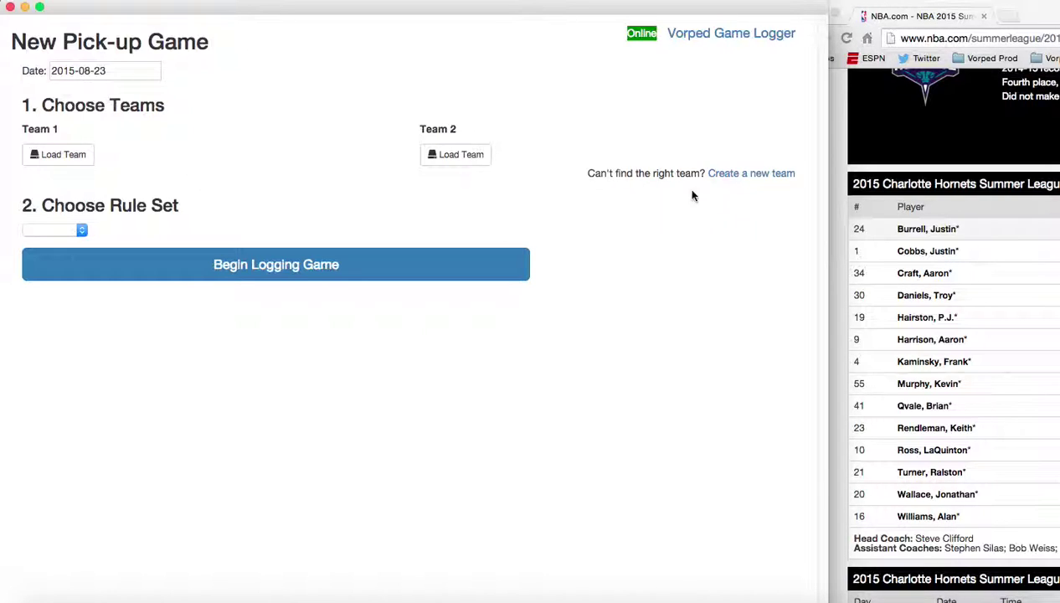
left_click(763, 175)
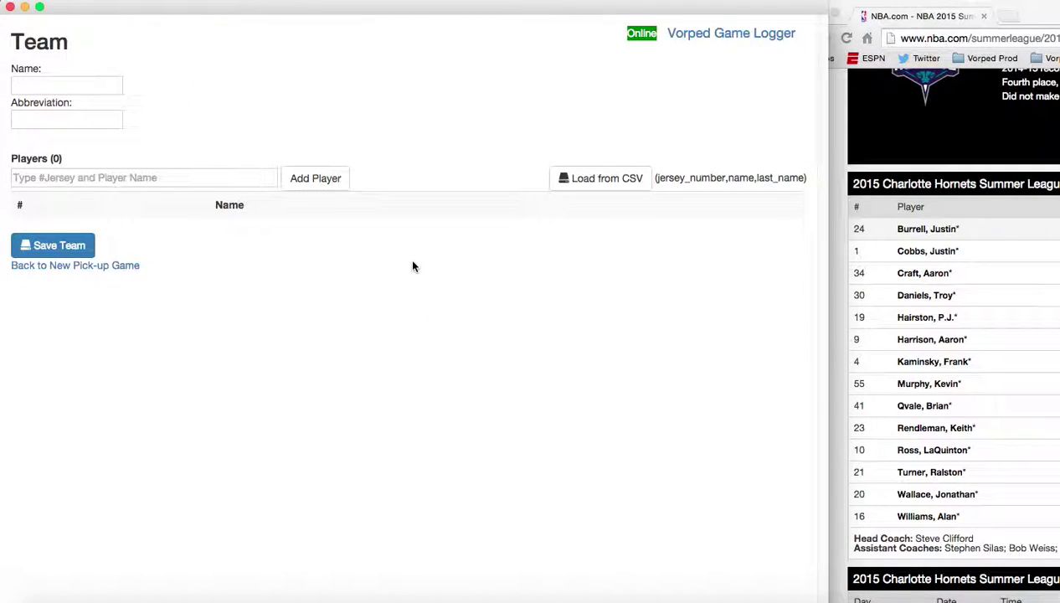
left_click(84, 85)
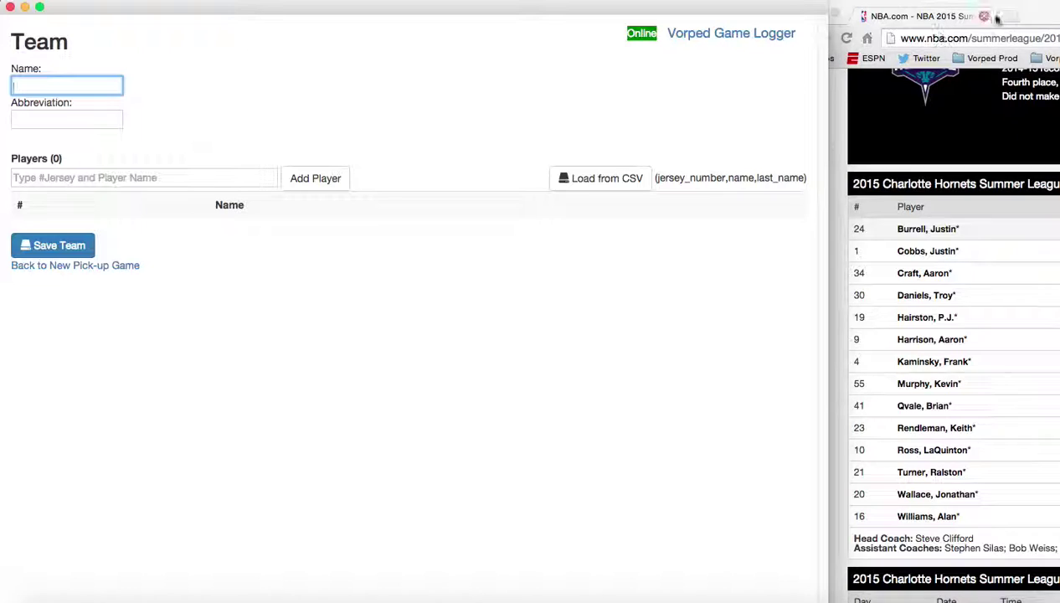
left_click(1012, 13)
left_click_drag(1028, 17, 958, 15)
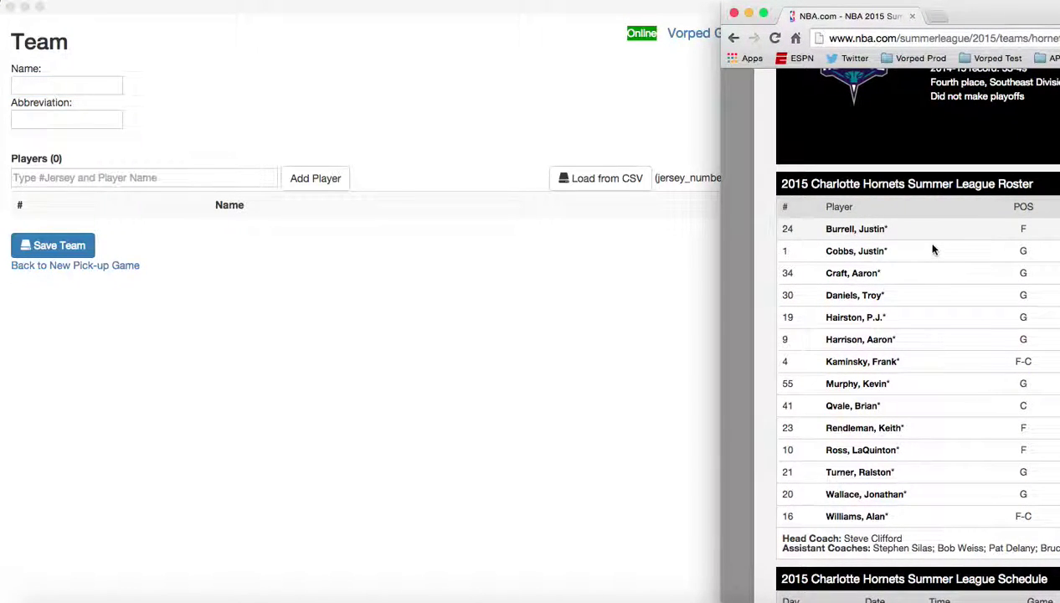
left_click(26, 89)
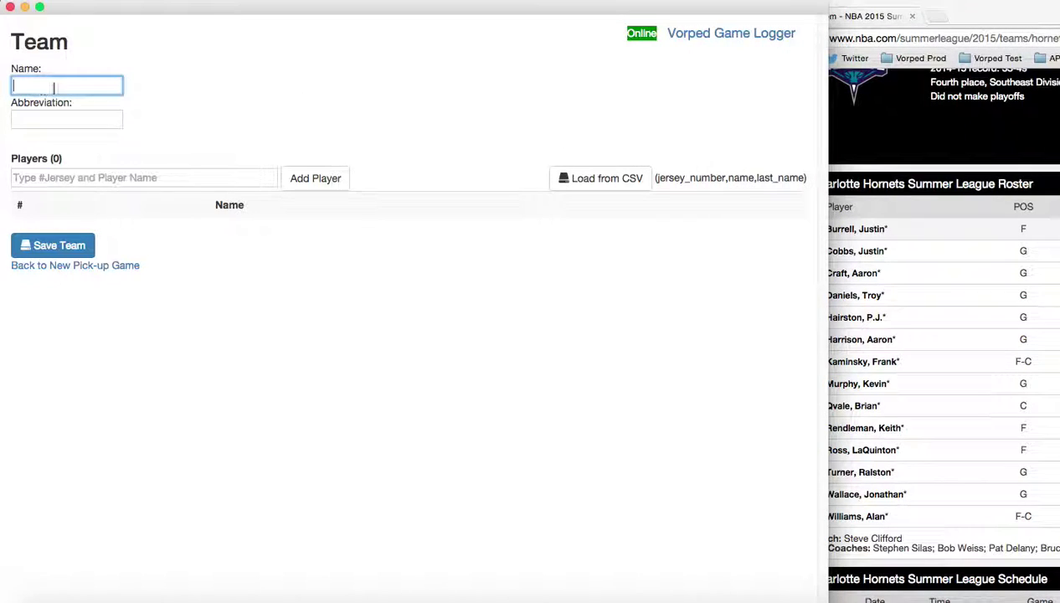
left_click_drag(989, 19, 1017, 14)
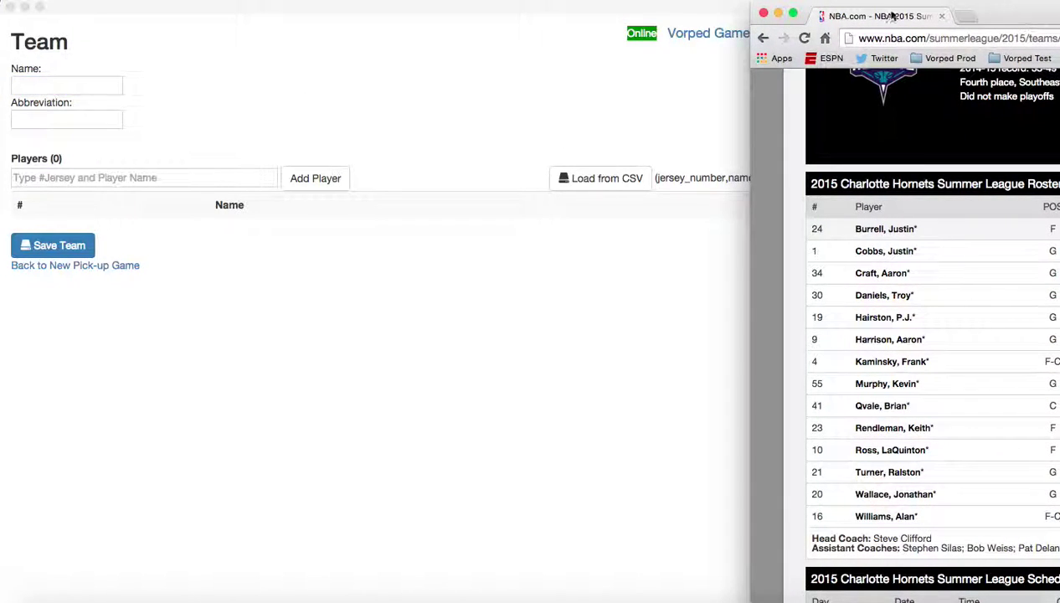
Step: Set the team's name to Charlotte Hornets and its abbreviation to cha
left_click(75, 88)
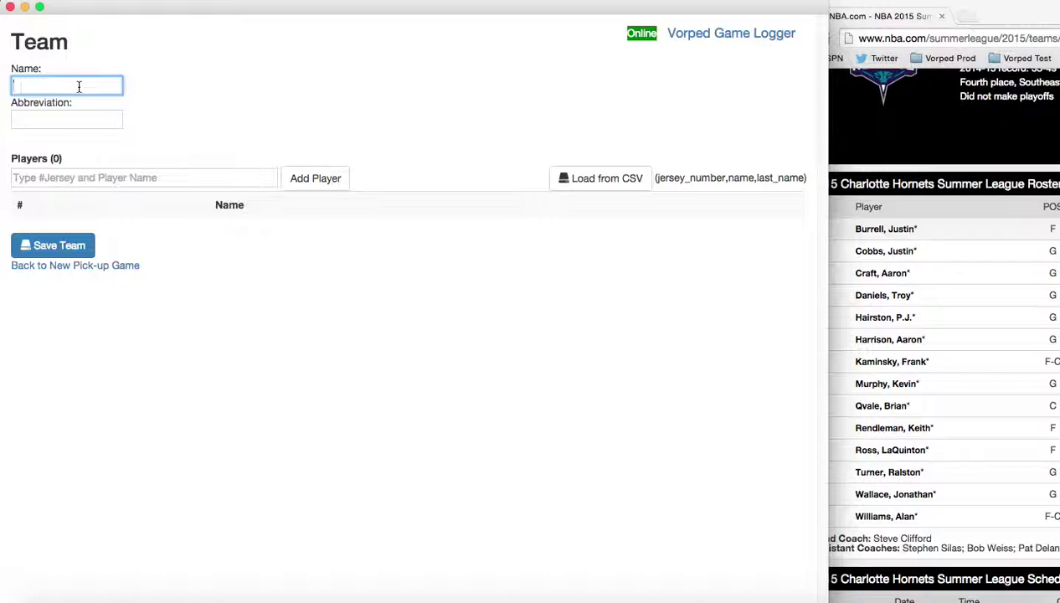
type("Charlo")
type("tte HOr")
type("ornets")
key("Tab")
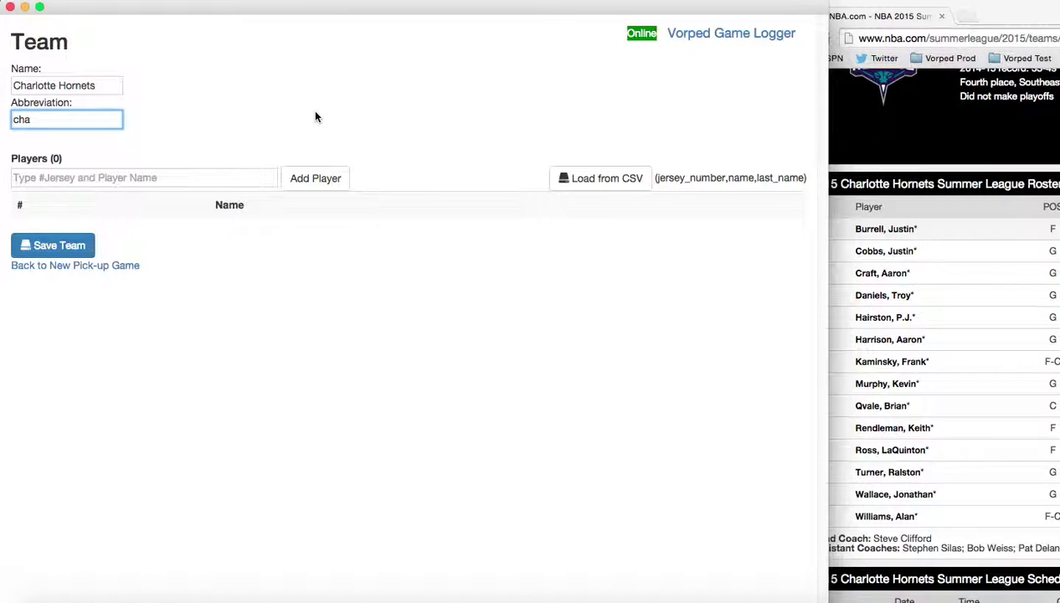
Step: Add player #24 Justin Burrell to the team, keeping the jersey numbers on the roster page in view
left_click(157, 179)
left_click_drag(992, 16, 1022, 18)
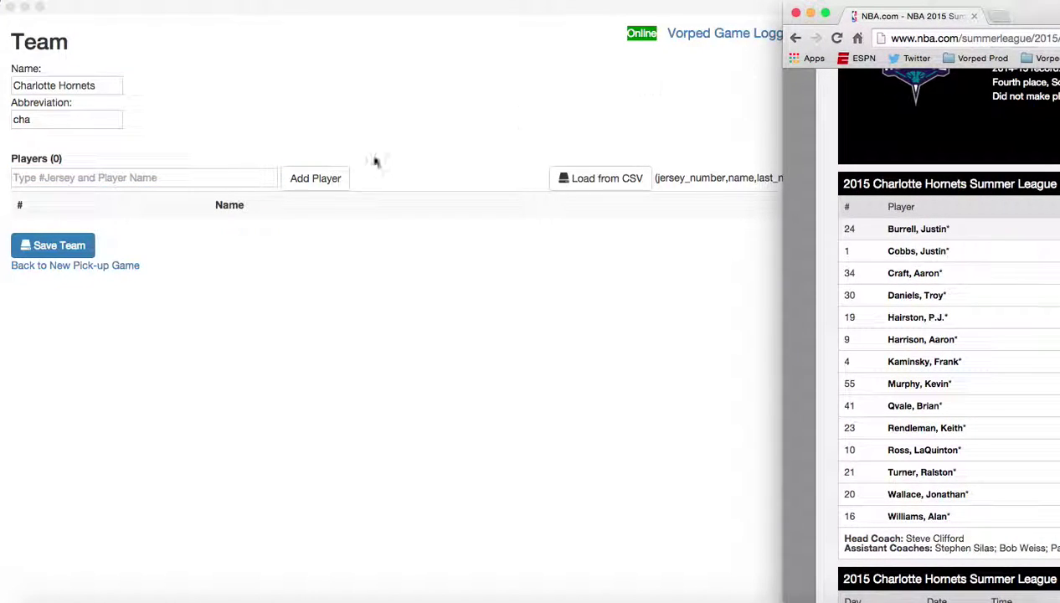
left_click(134, 179)
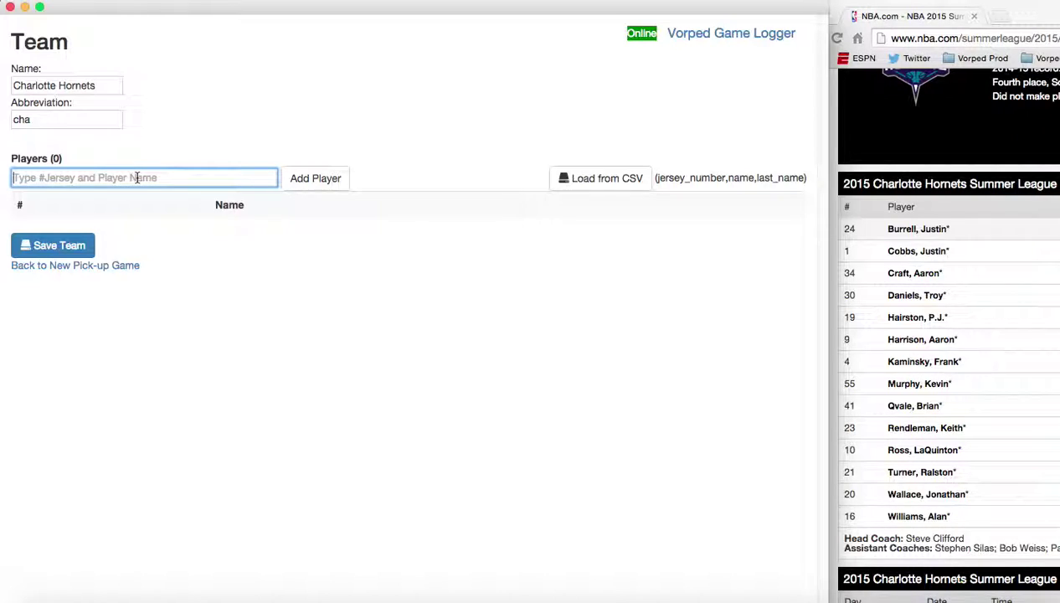
type("#24")
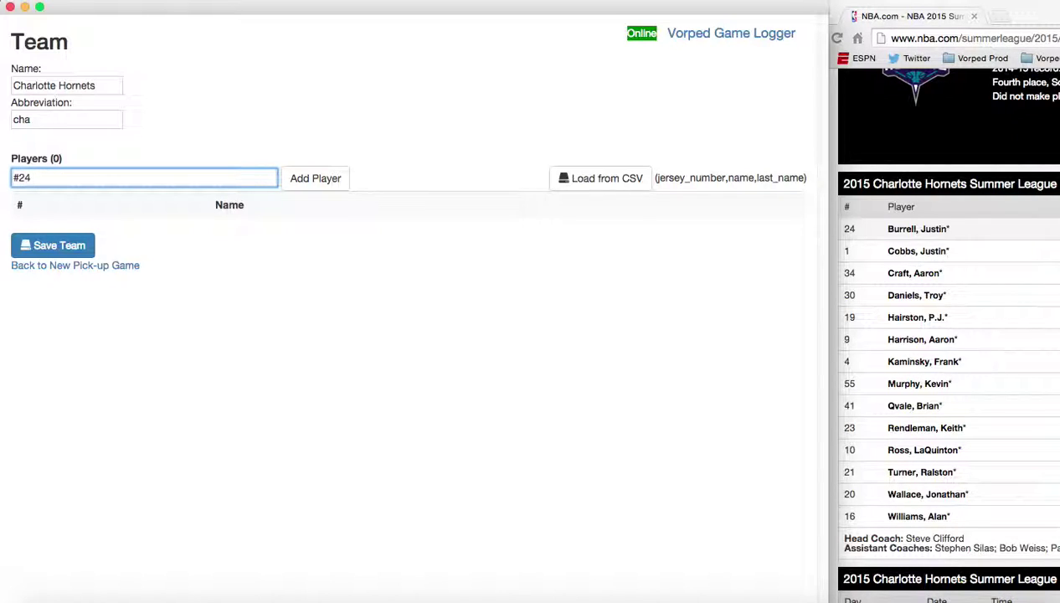
key("BackSpace")
key("BackSpace")
key("BackSpace")
type("Justin Burr")
key("Return")
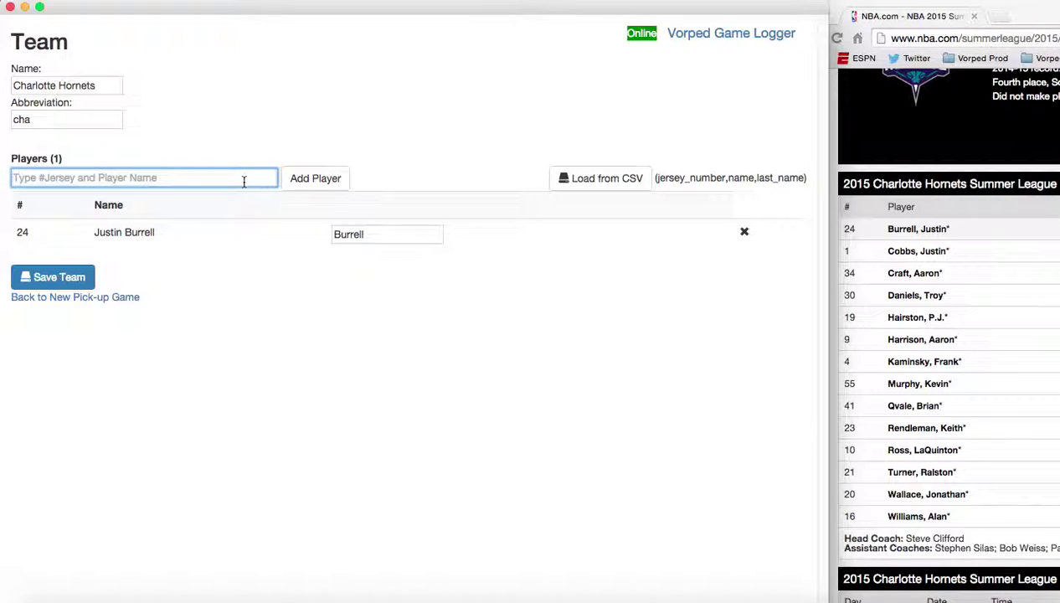
Step: Add player #1 Justin Cobbs to the Charlotte Hornets team
type("#1 Just")
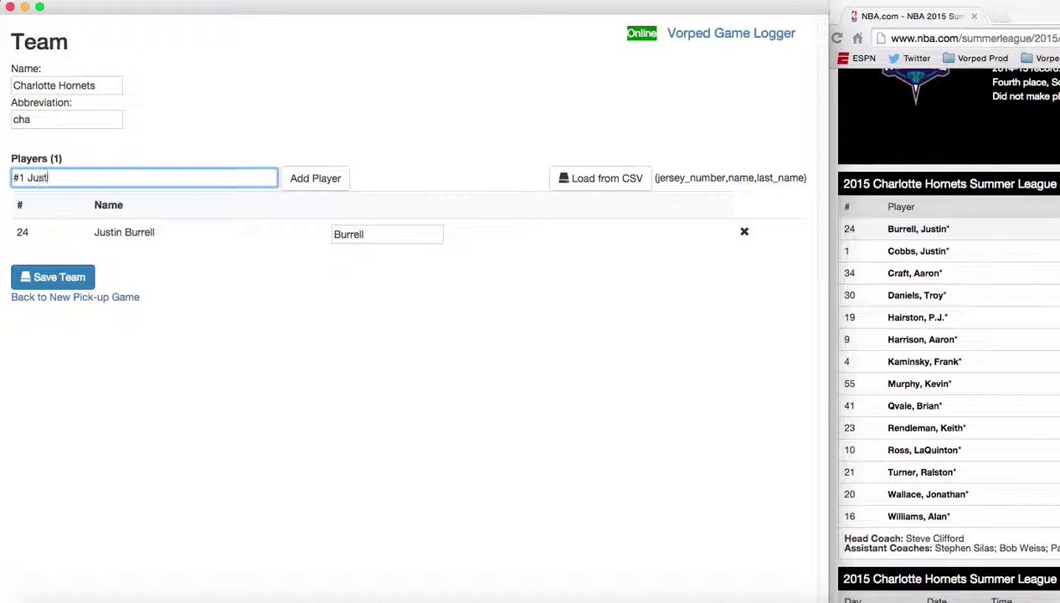
type("in Coo")
key("BackSpace")
type("bbs")
key("Return")
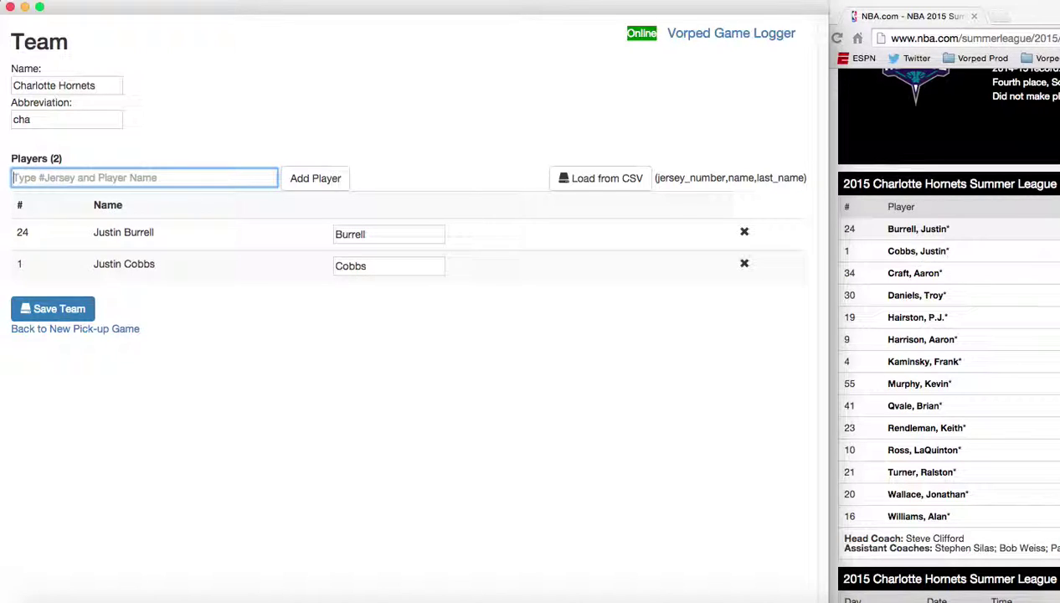
Step: Add player #34 Aaron Craft to the Charlotte Hornets team
type("#Aaron C")
key("BackSpace")
key("BackSpace")
key("BackSpace")
key("BackSpace")
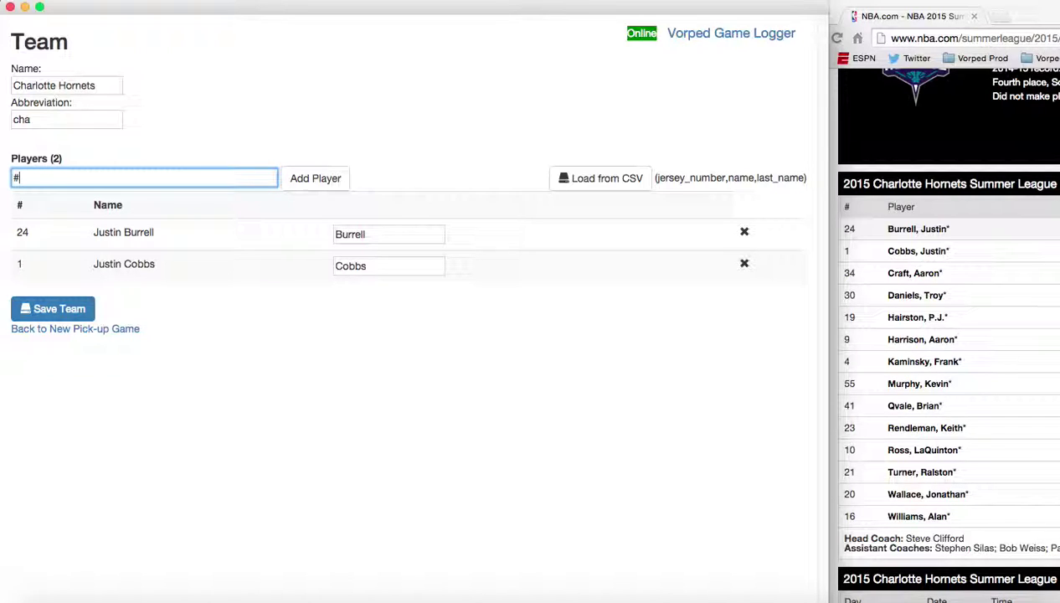
type("34 Aaron Craft")
key("Return")
Step: Add players #30 Troy Daniels and #19 P.J. Hairston to the Charlotte Hornets team
type("#")
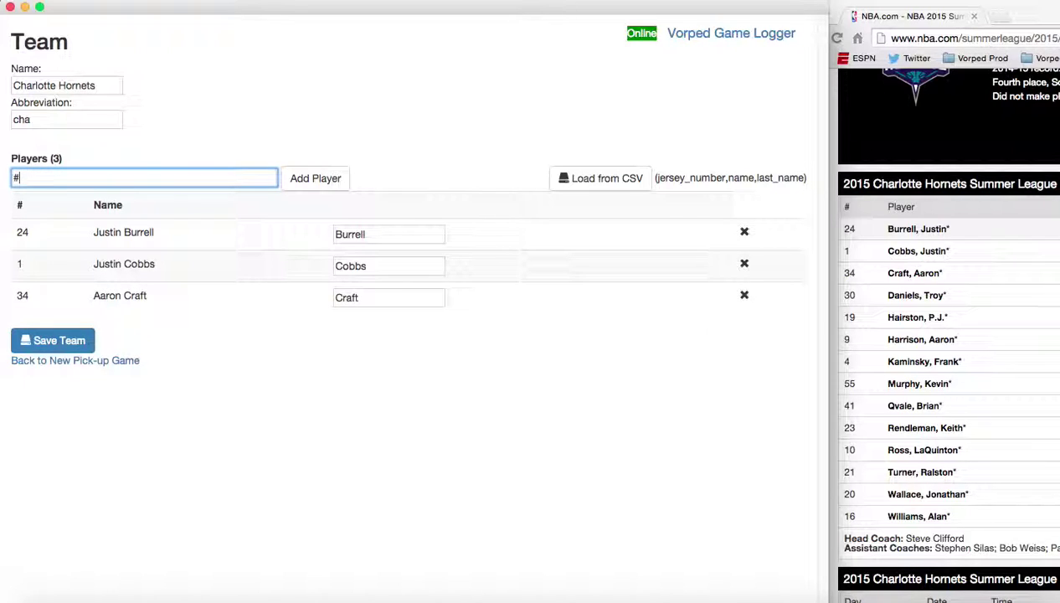
type("30 Troy Daniels")
key("Return")
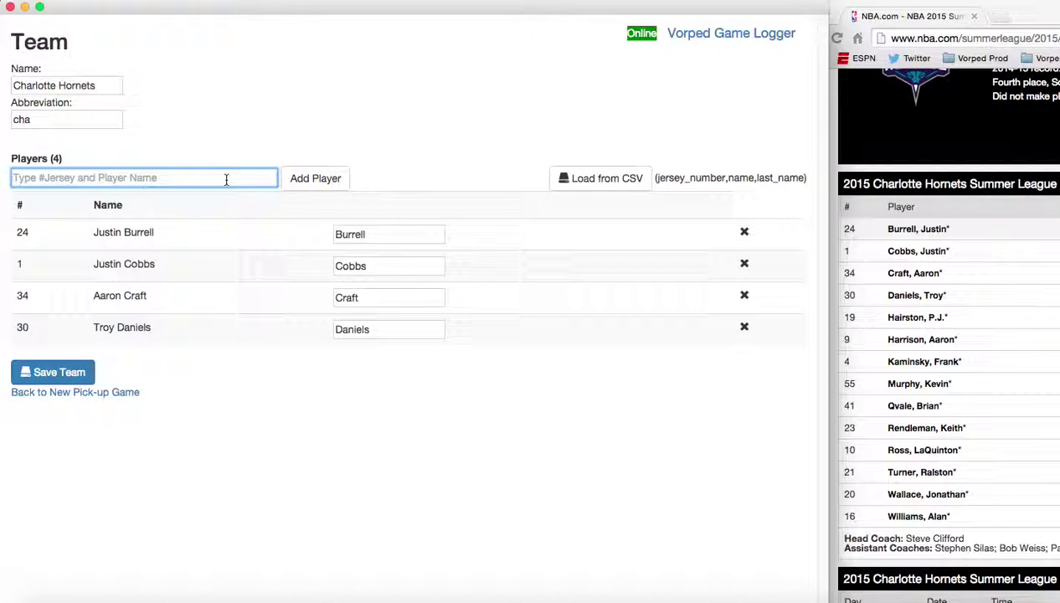
type("#")
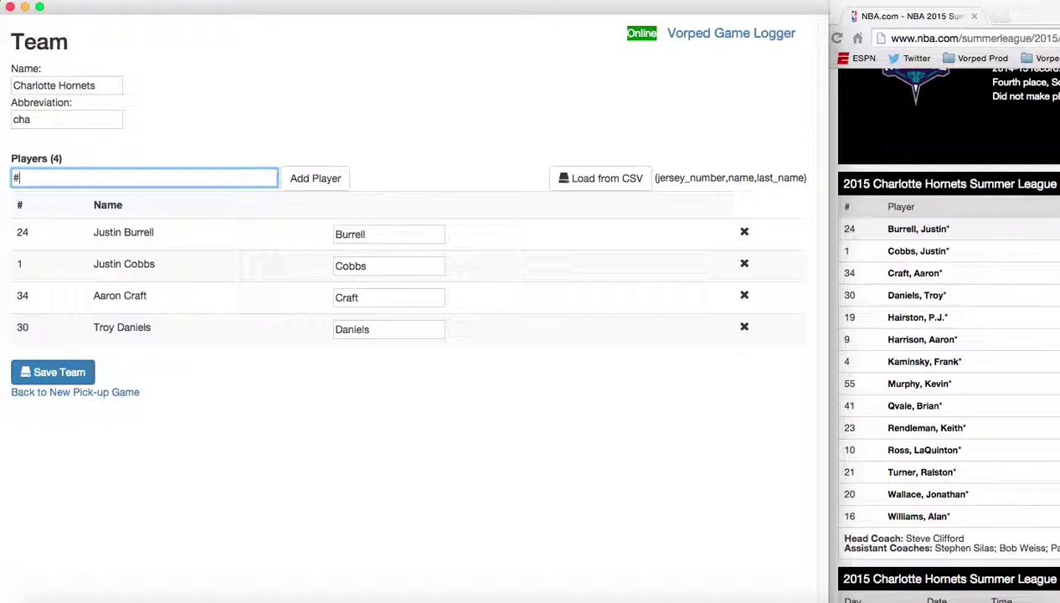
type("19 P.J. Hairston")
key("Return")
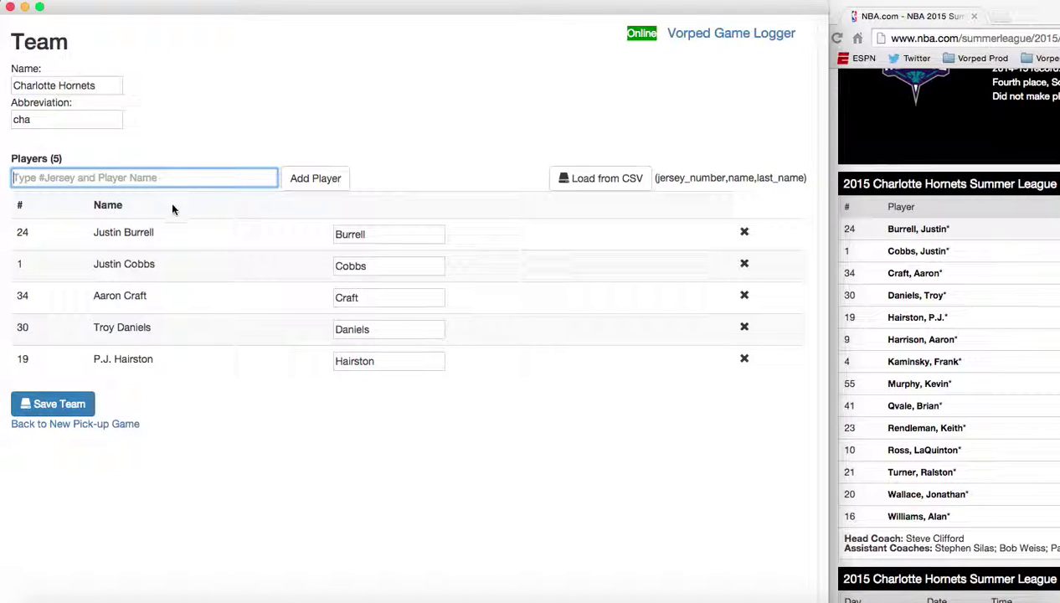
Step: Save the team as vorped_Charlotte-Hornets.json in the Documents folder
left_click(52, 403)
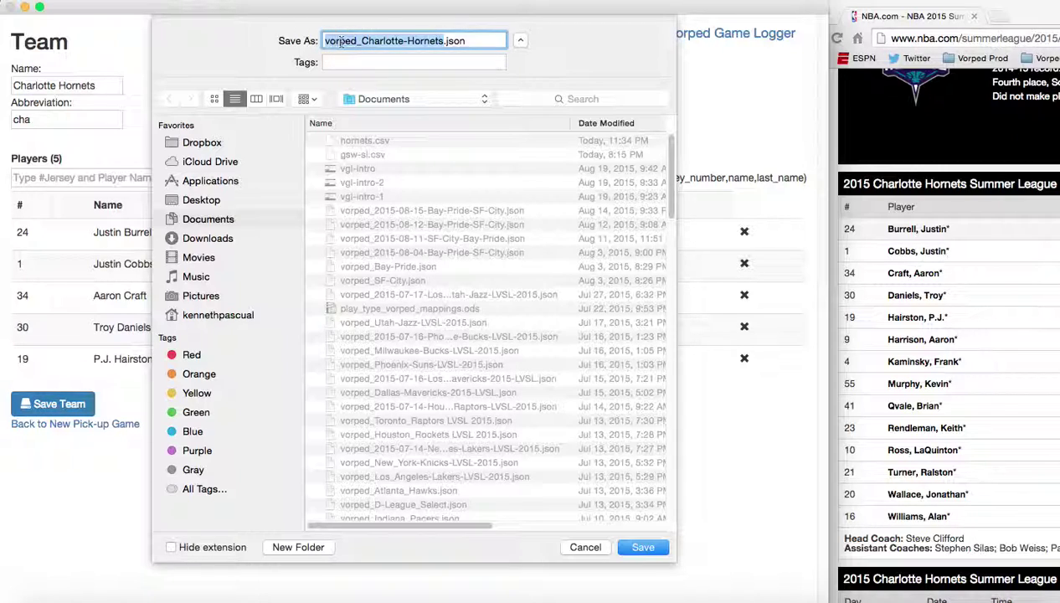
left_click(391, 41)
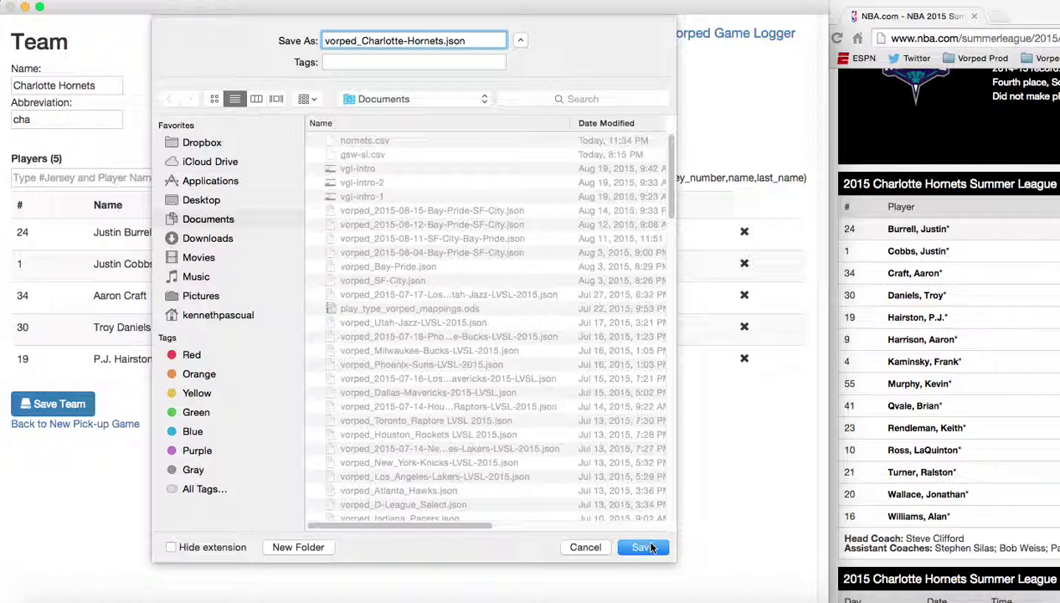
left_click(642, 547)
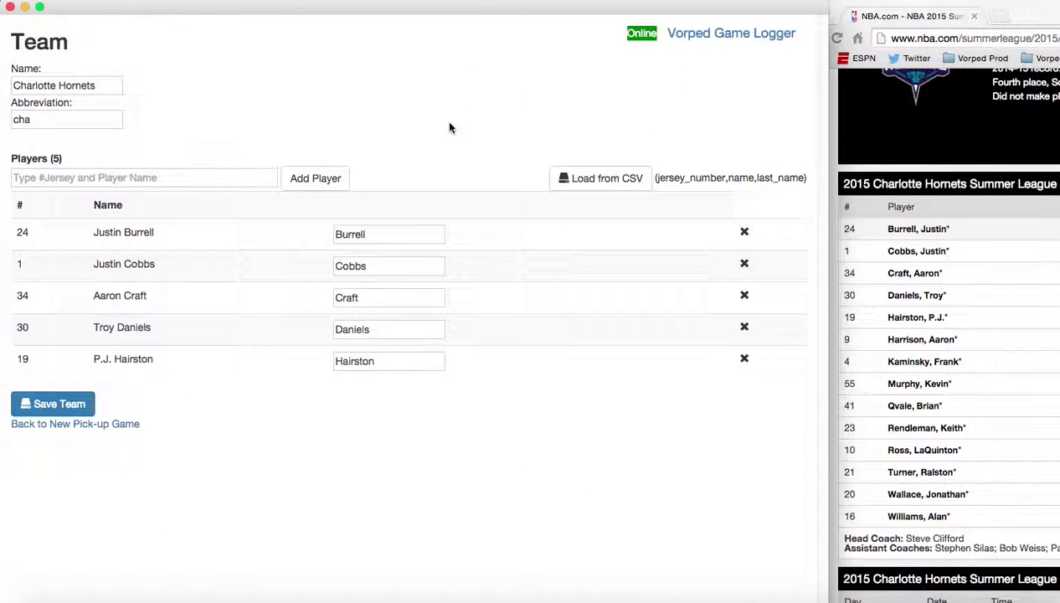
Step: Start a new pick-up game and load vorped_Charlotte-Hornets.json as Team 1
left_click(731, 42)
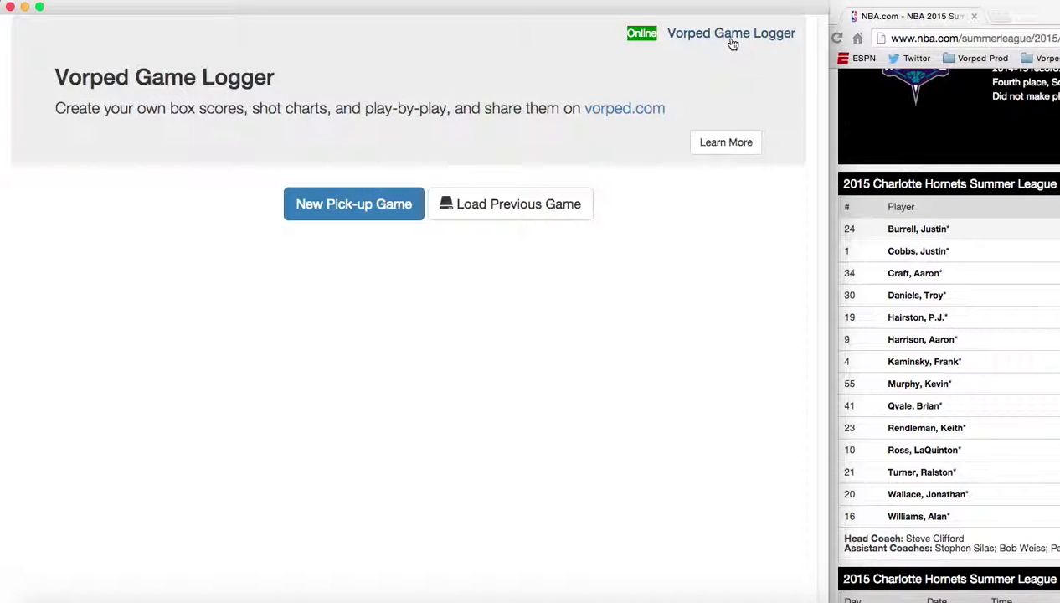
left_click(351, 206)
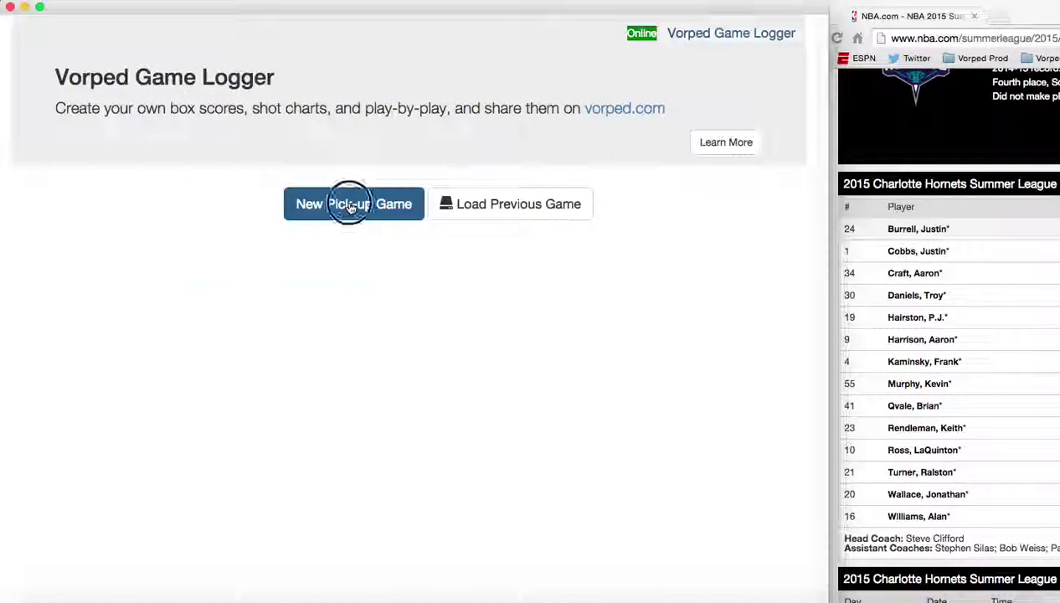
left_click(61, 155)
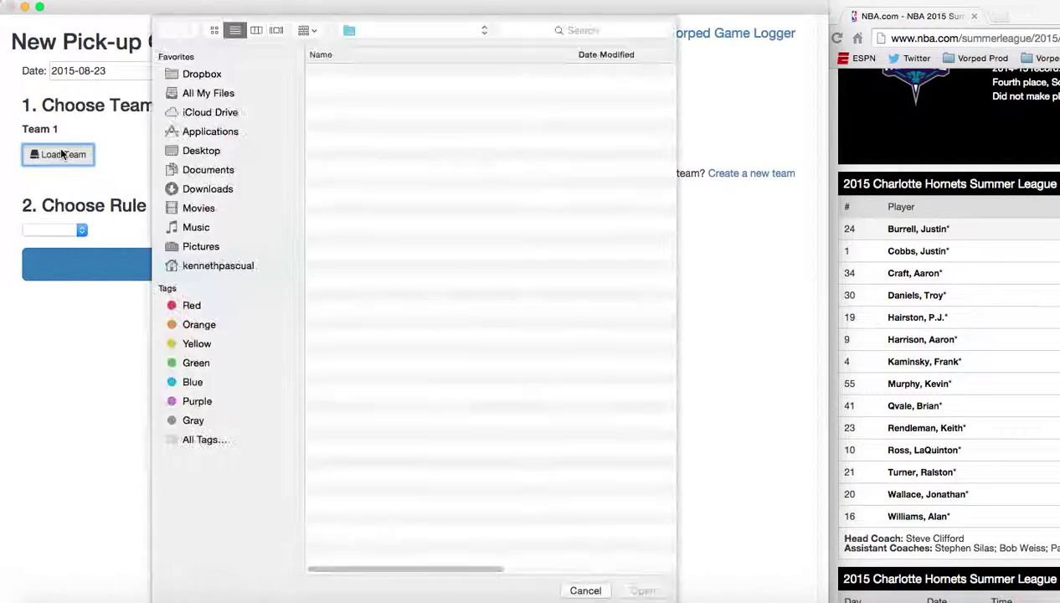
left_click(403, 74)
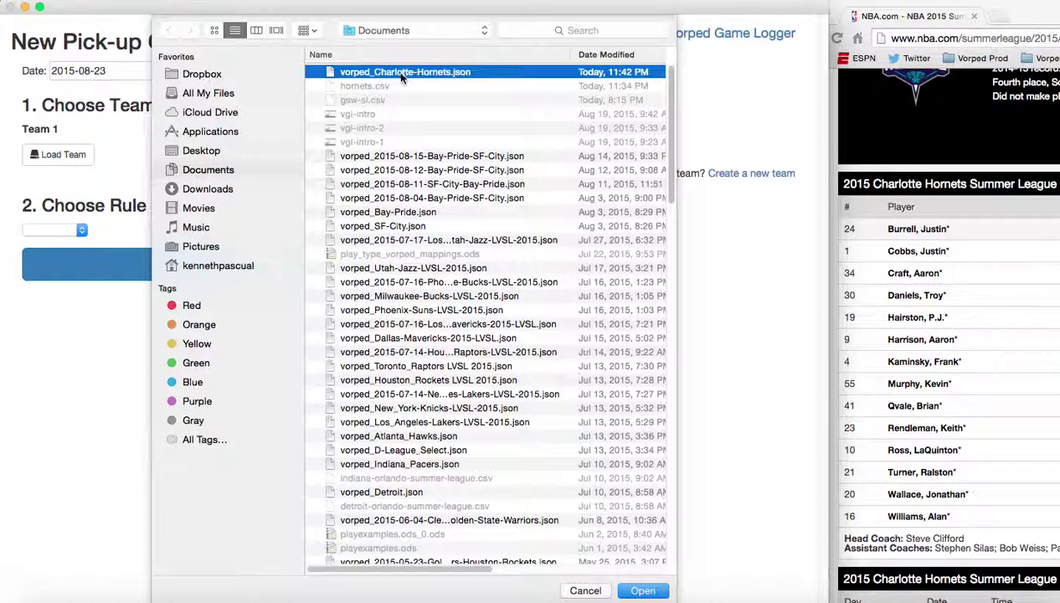
left_click(642, 592)
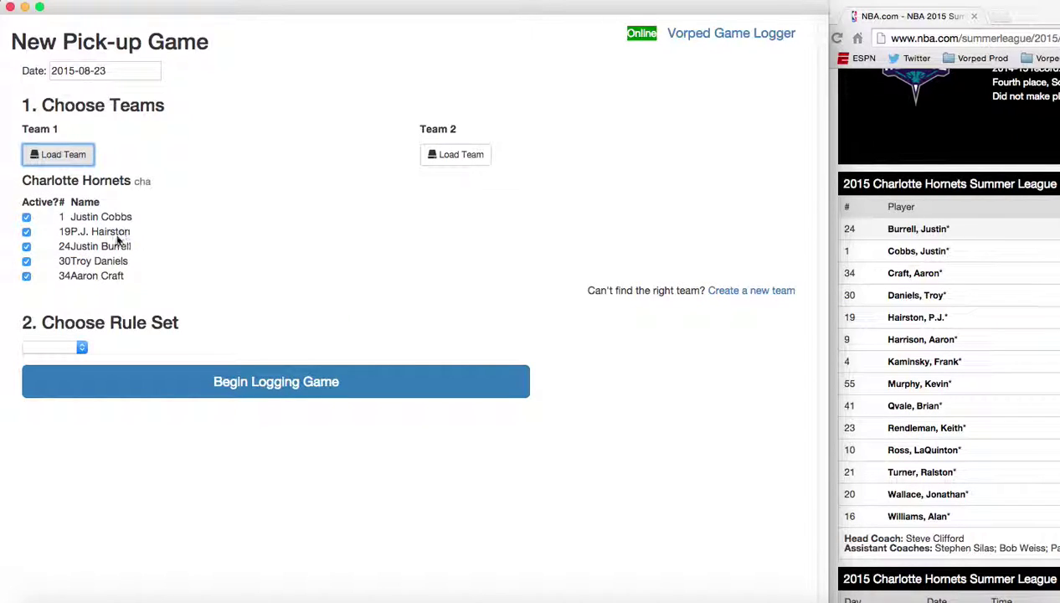
left_click(347, 283)
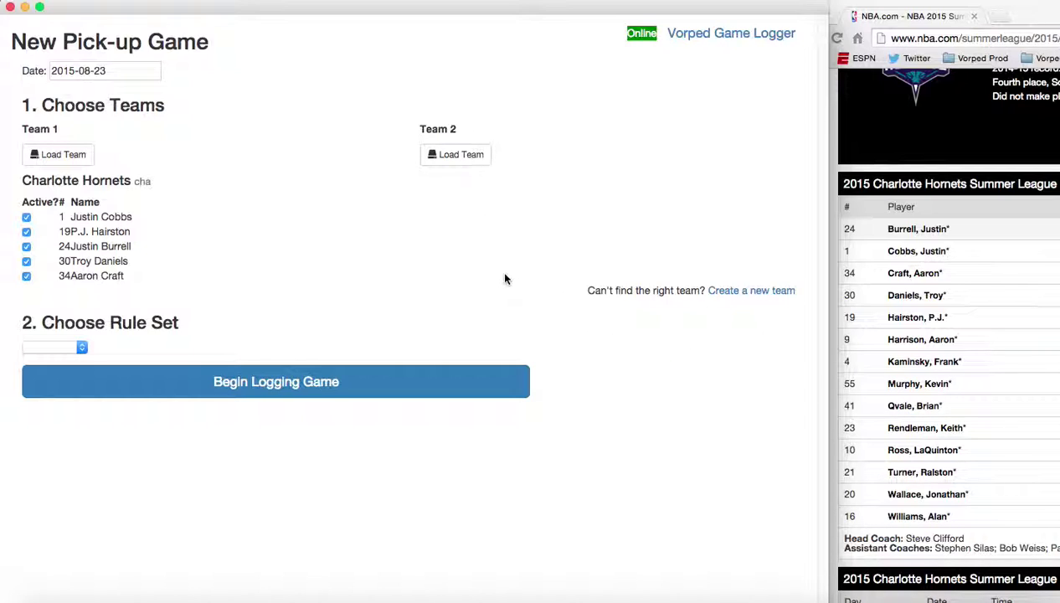
Step: Open another blank team form and replace the Hornets browser window beside it with the Los Angeles Clippers Summer League roster
left_click(733, 291)
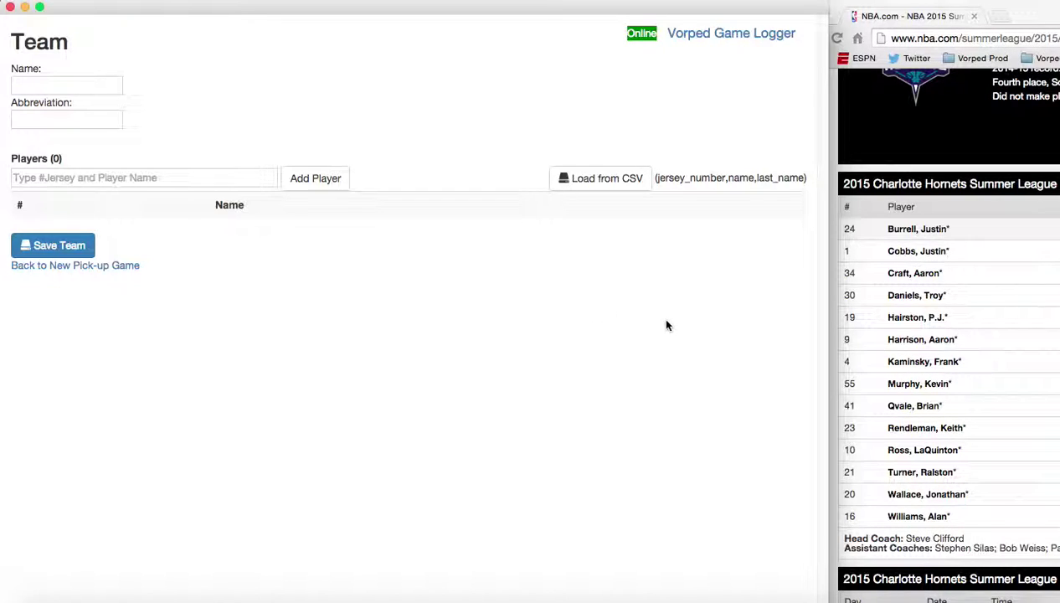
key("super+Tab")
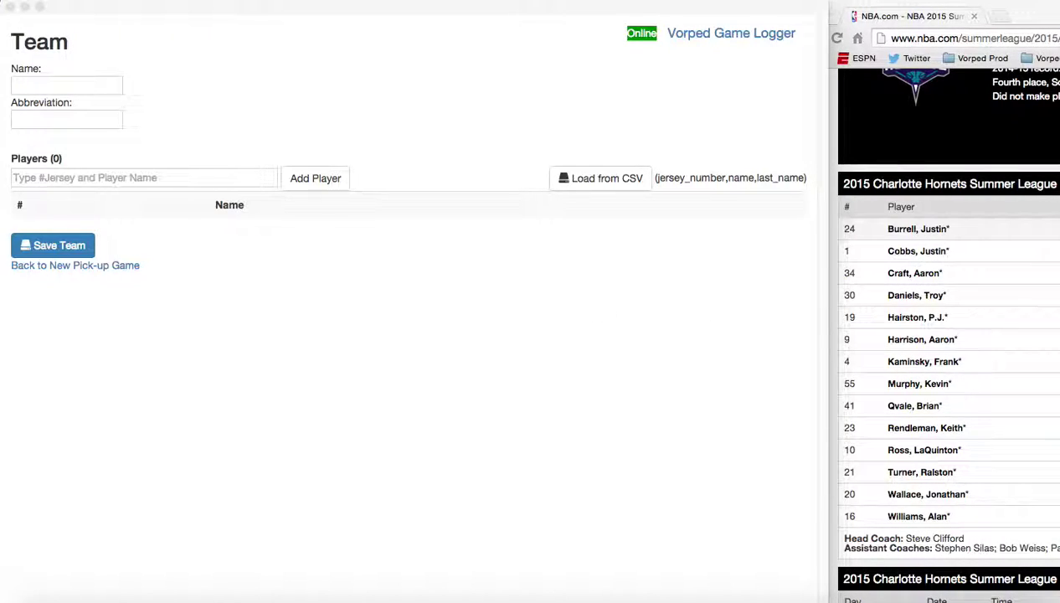
left_click(930, 199)
key("super+h")
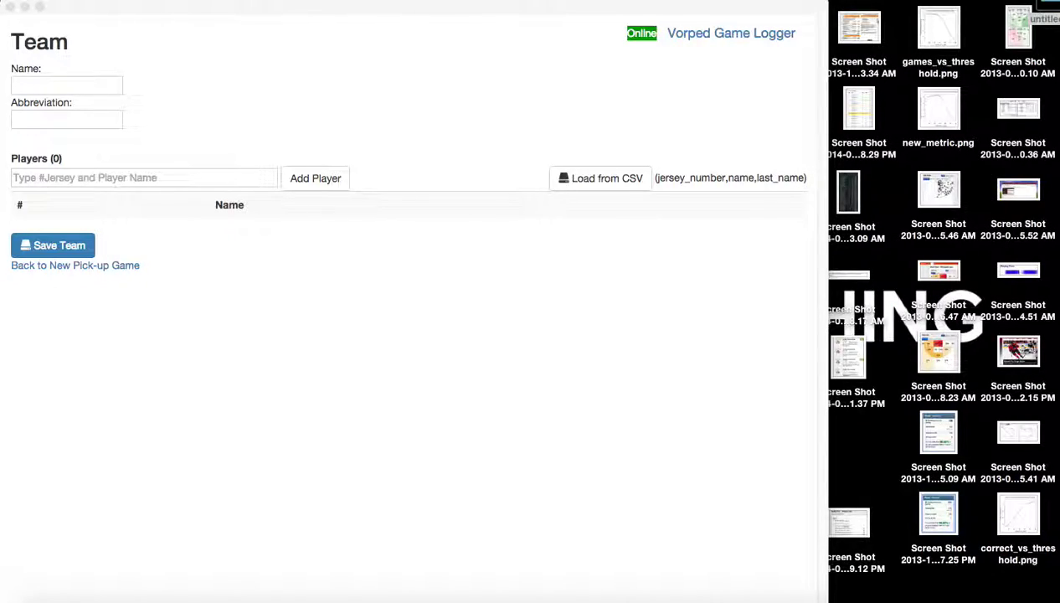
key("super+Tab")
left_click_drag(544, 96, 921, 110)
left_click_drag(365, 337, 650, 335)
left_click_drag(940, 111, 1048, 62)
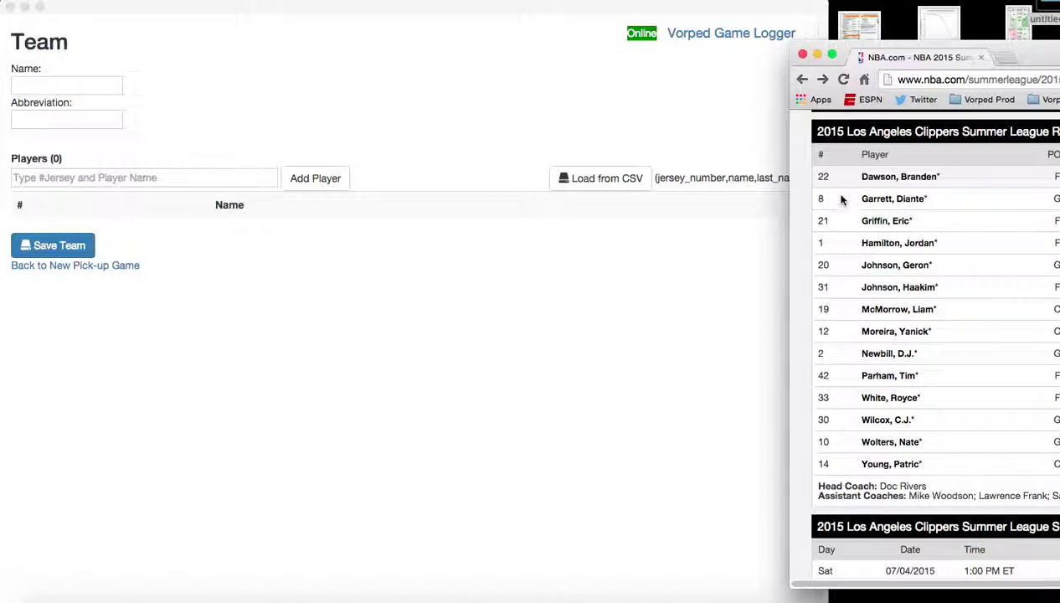
Step: Switch to OpenOffice, create a new spreadsheet, and place its window next to the Clippers roster
mouse_move(762, 596)
left_click(772, 577)
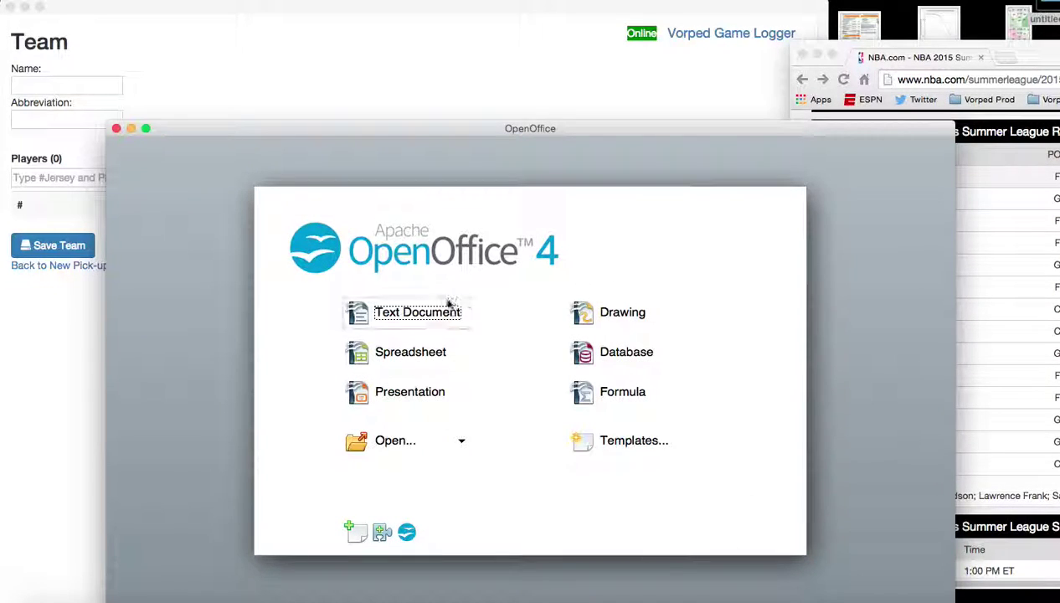
left_click(398, 361)
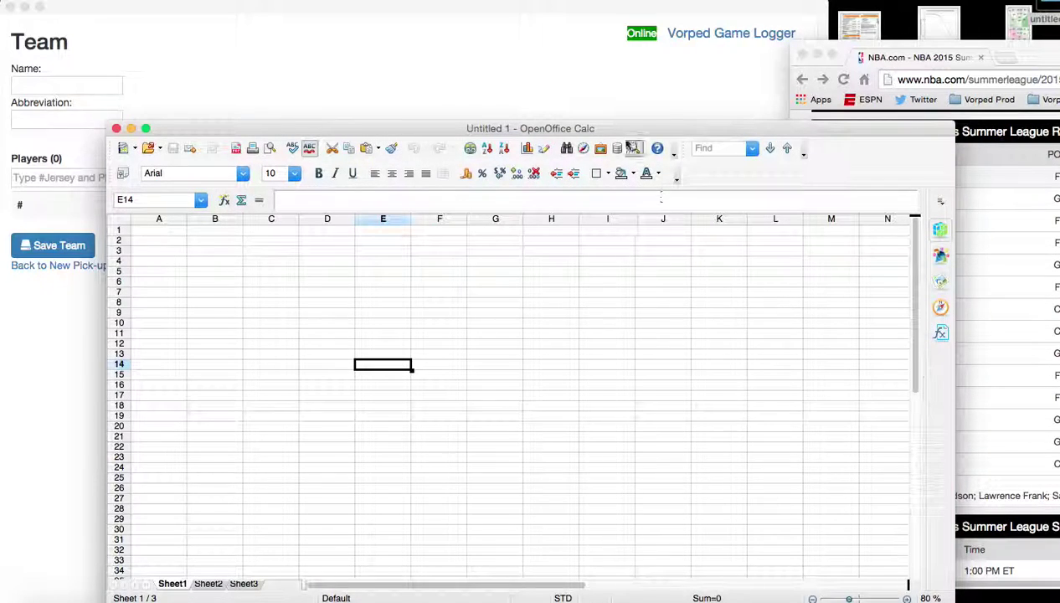
left_click_drag(622, 133, 551, 95)
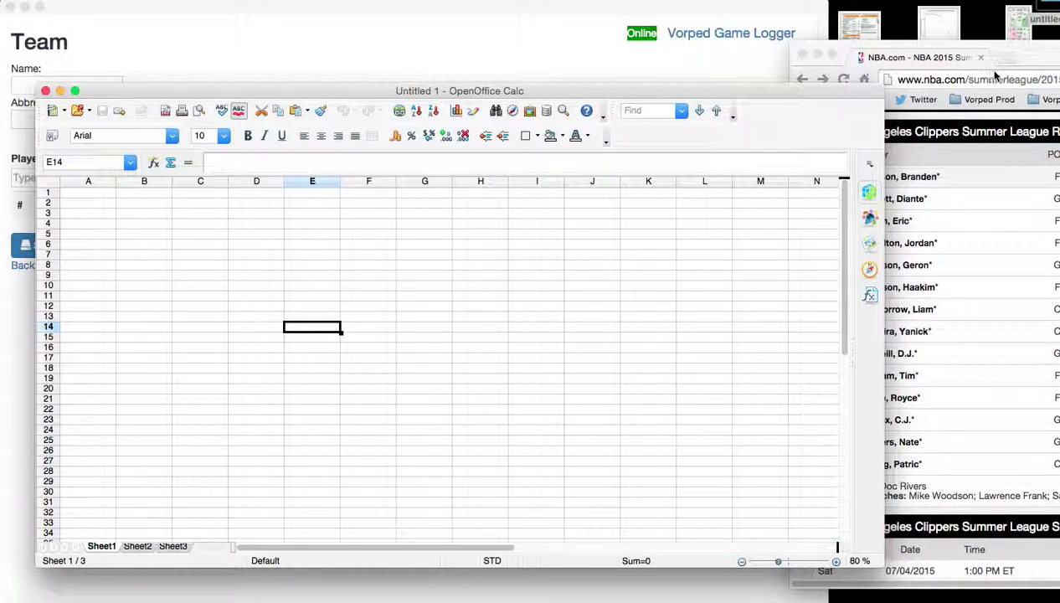
Step: Copy the Clippers roster table from the web page and paste it as tab-separated unformatted text at cell A1 of the new spreadsheet
left_click(1031, 60)
left_click_drag(809, 164, 928, 478)
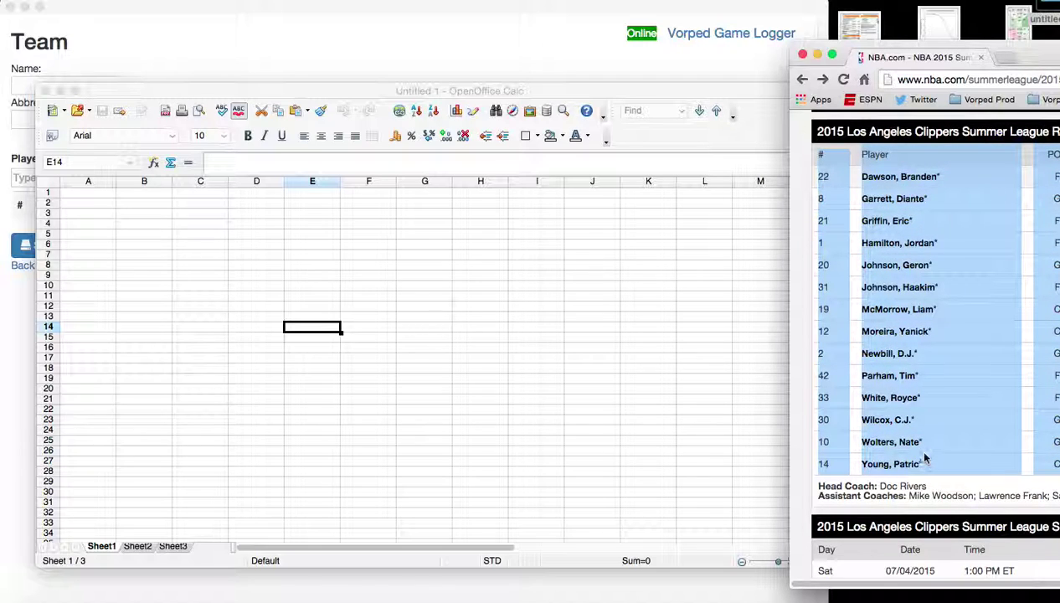
left_click(410, 340)
left_click(88, 193)
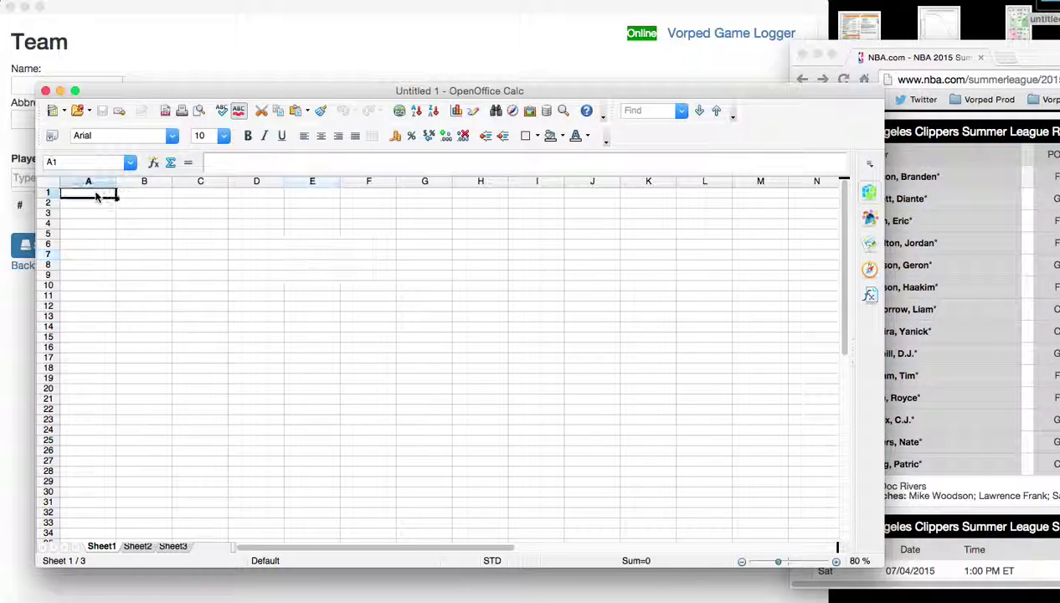
right_click(92, 192)
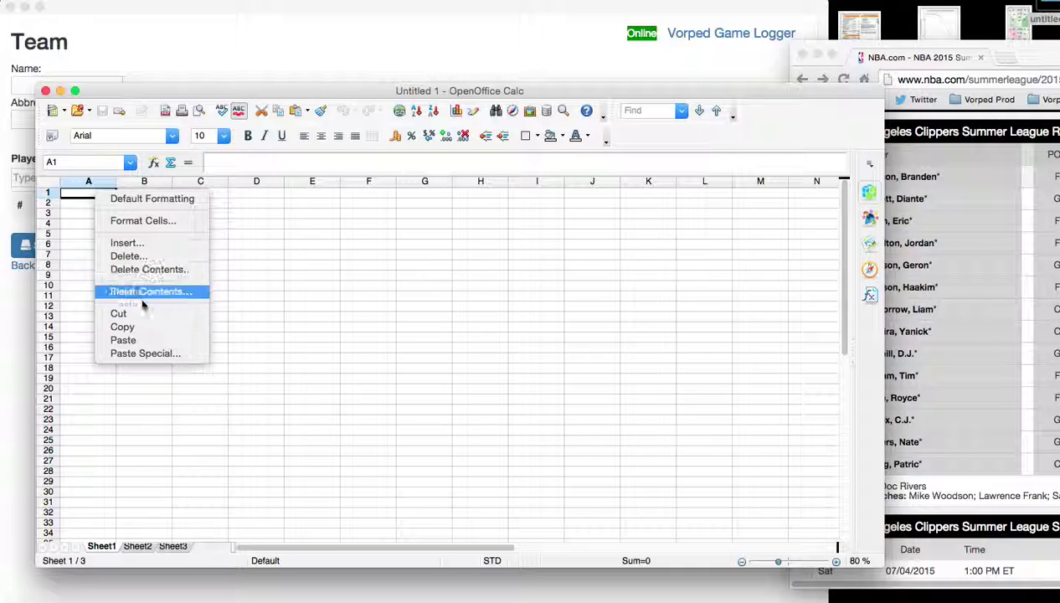
left_click(144, 355)
left_click(629, 251)
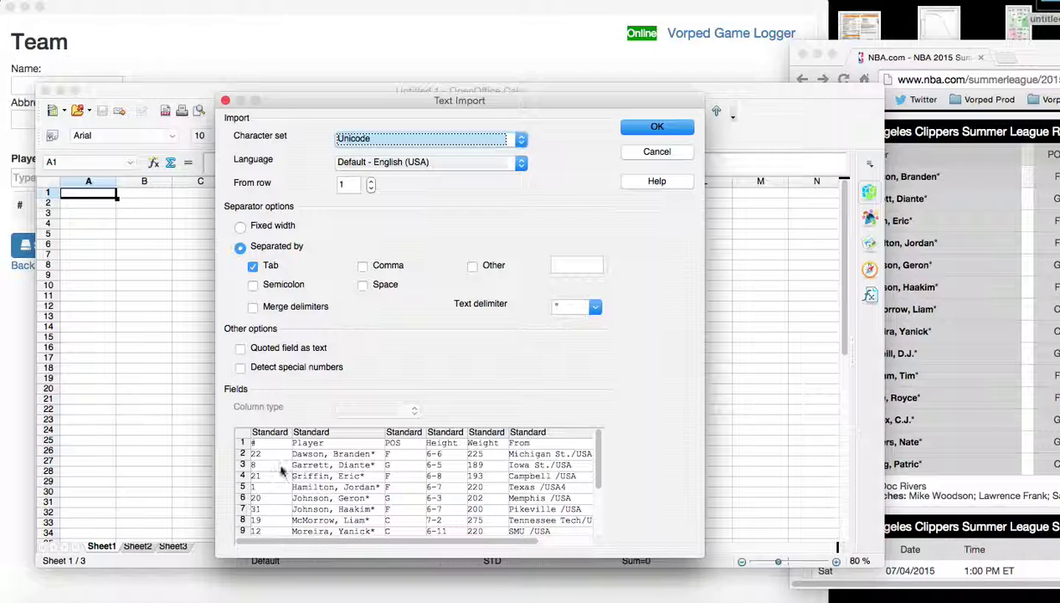
left_click(646, 128)
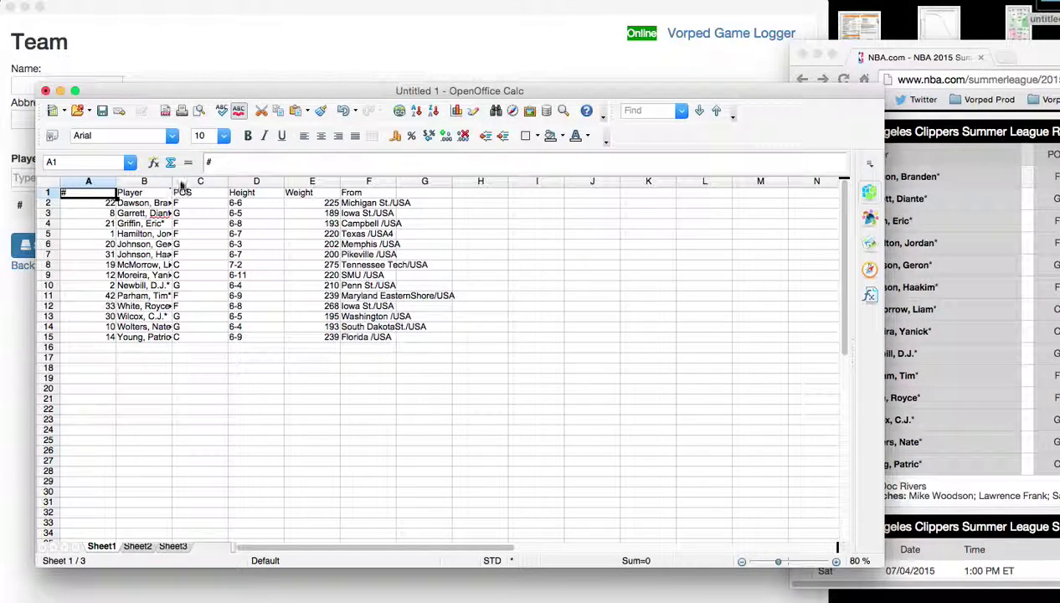
Step: Clear the POS, Height, Weight and From data in C1:F15 and widen column B to fit the player names
left_click(200, 195)
left_click_drag(200, 196, 368, 338)
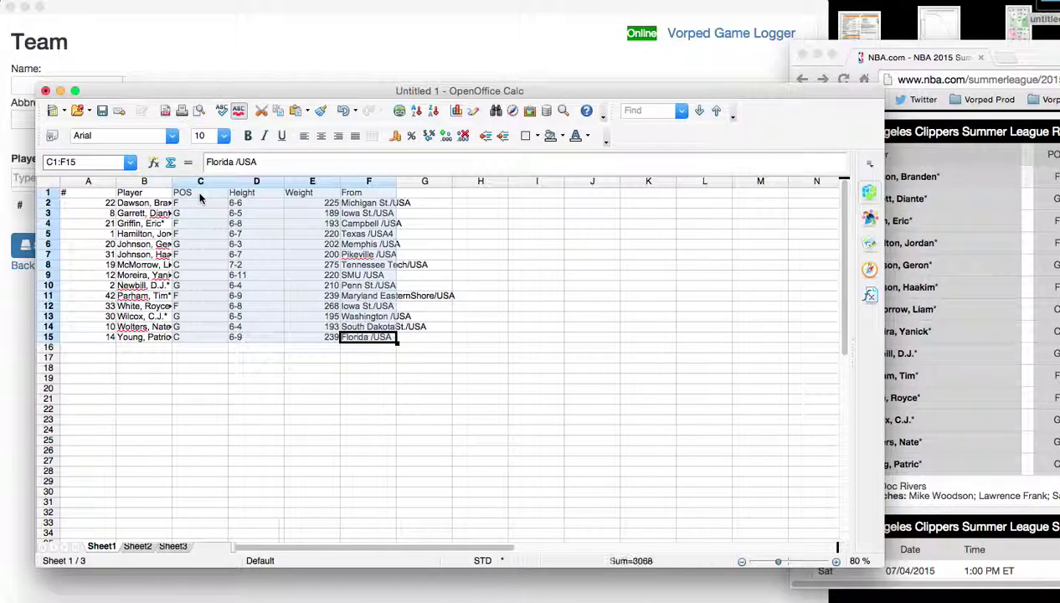
key("Delete")
left_click_drag(173, 181, 227, 181)
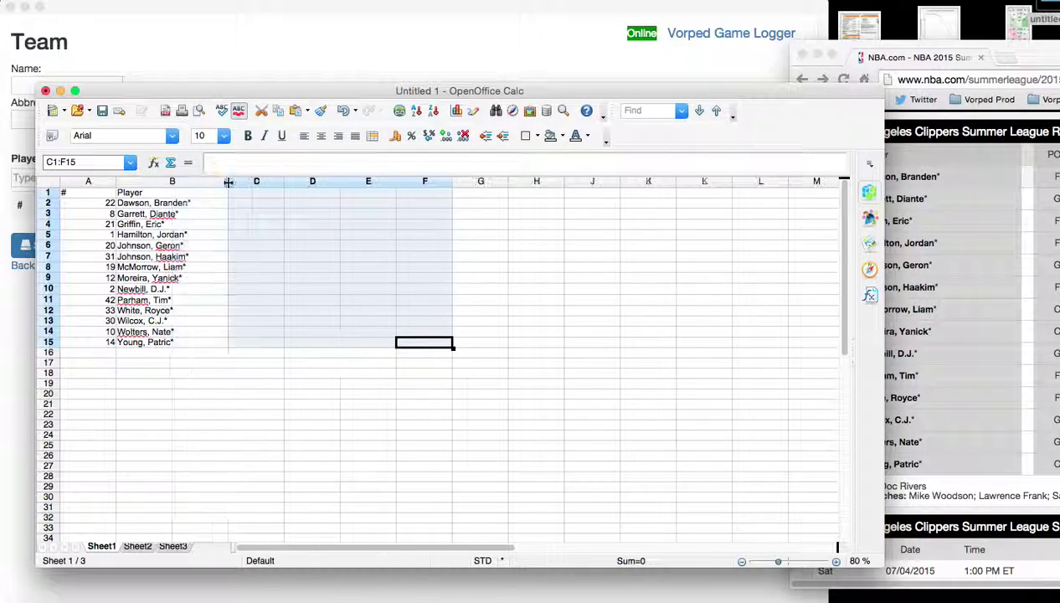
Step: Copy the player names in B2:B15 into column C, starting at C2
left_click(159, 204)
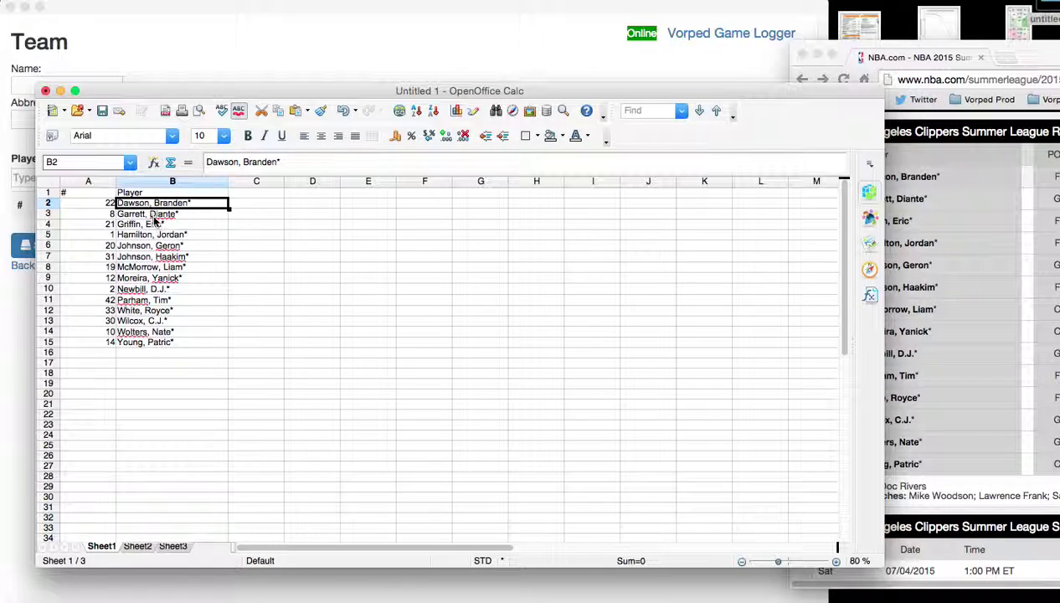
left_click(252, 206)
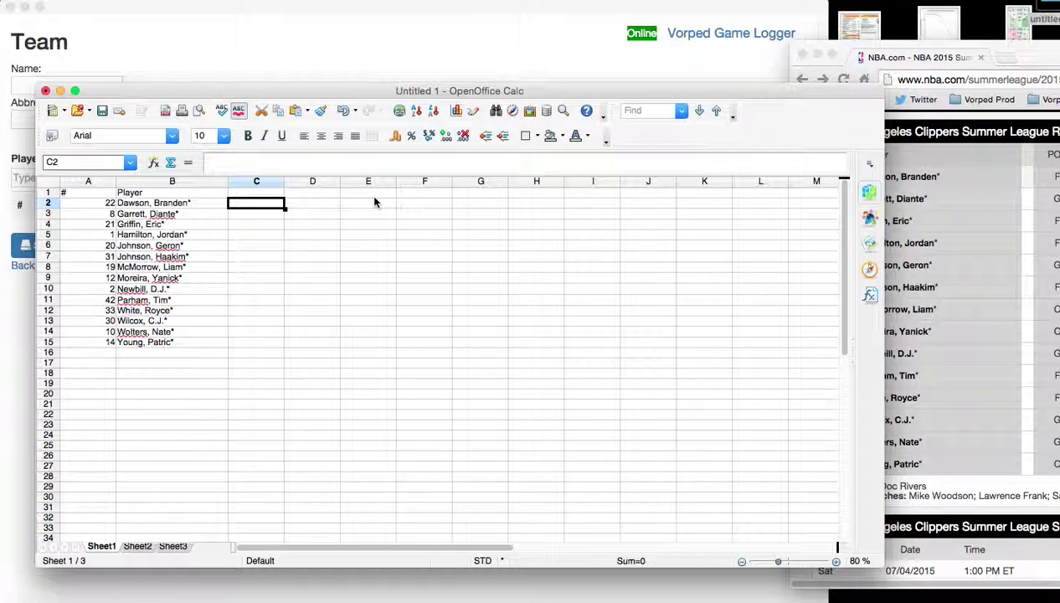
key("Left")
key("ctrl+shift+Down")
key("ctrl+c")
key("Right")
key("ctrl+Up")
key("Down")
key("ctrl+v")
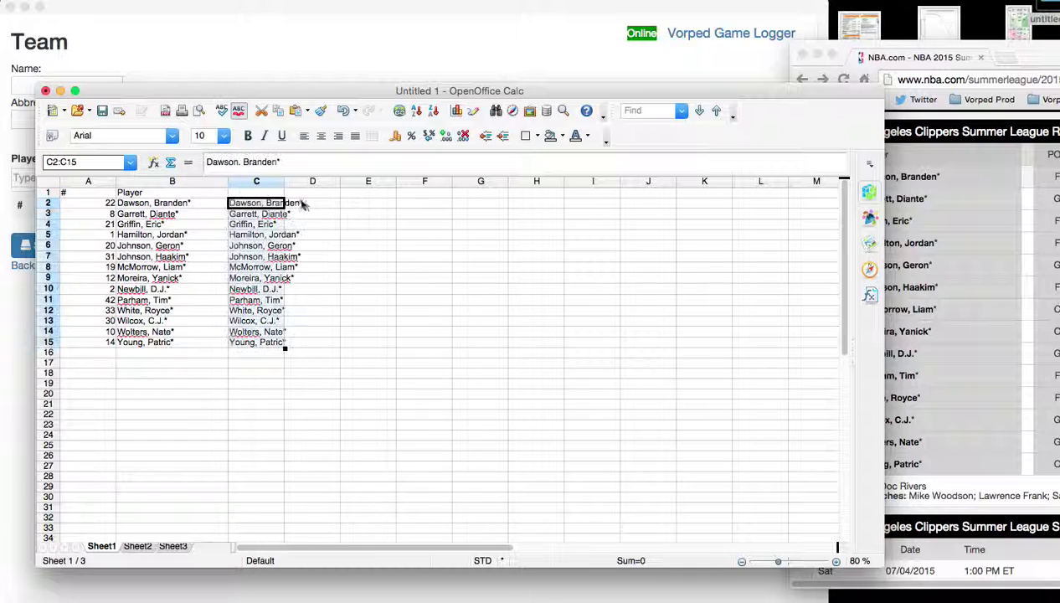
Step: Try to split the copied names in column C with Text to Columns, using only the tab separator
left_click(322, 2)
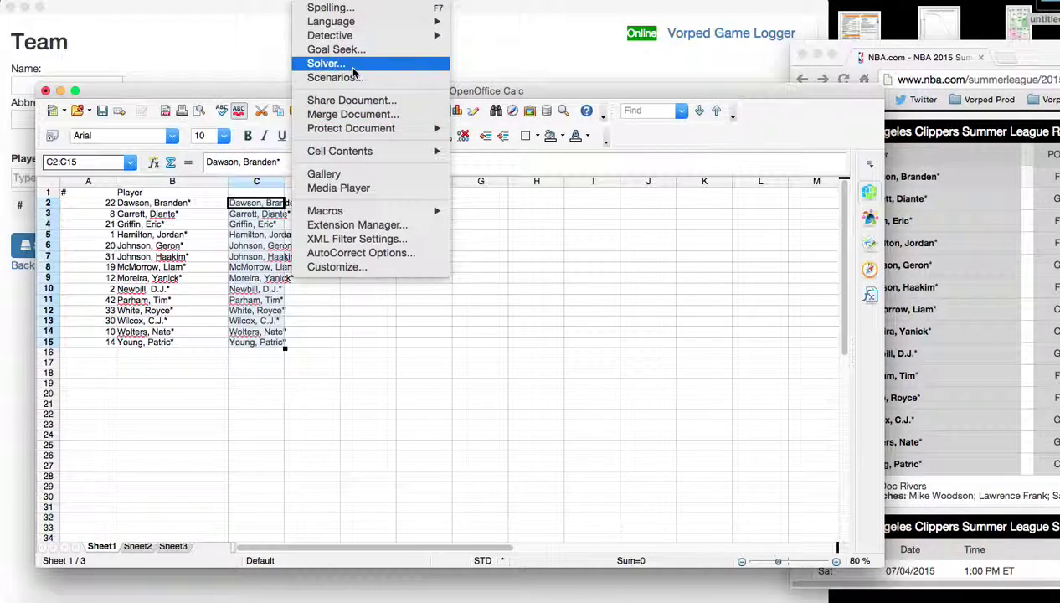
mouse_move(356, 2)
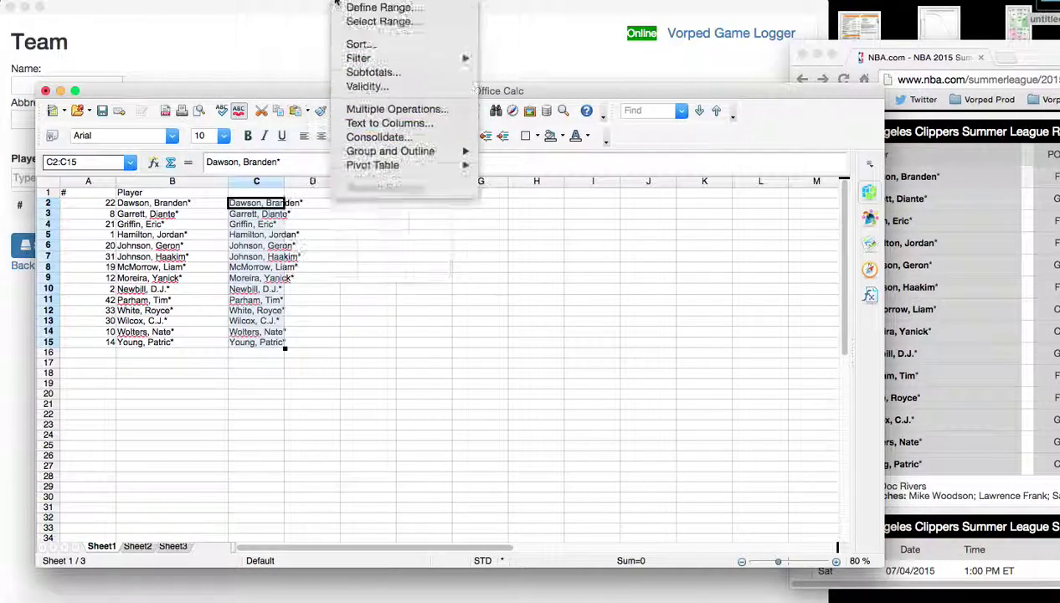
left_click(389, 124)
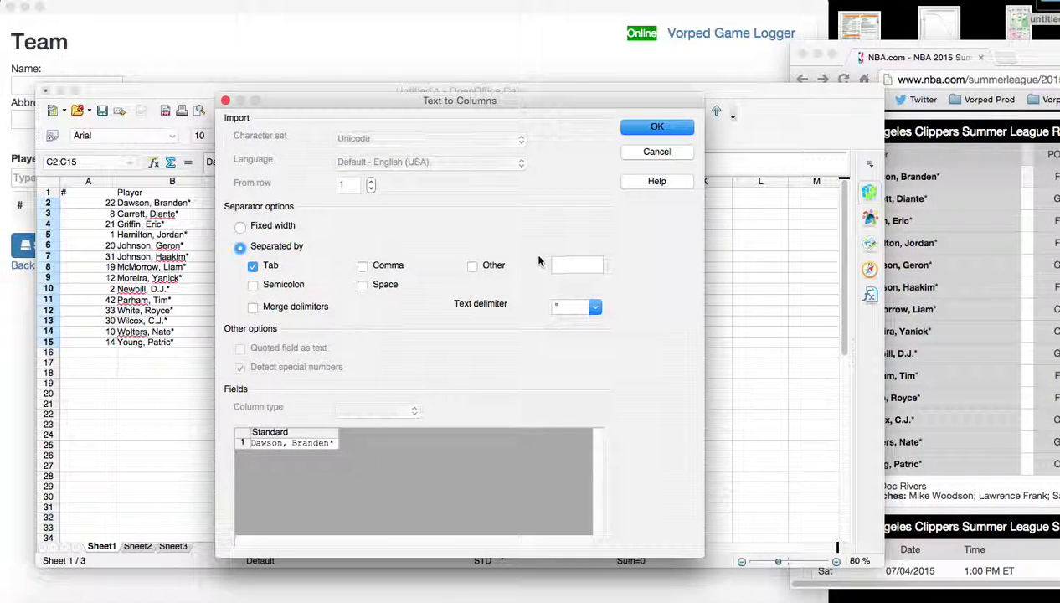
left_click(658, 127)
key("Down")
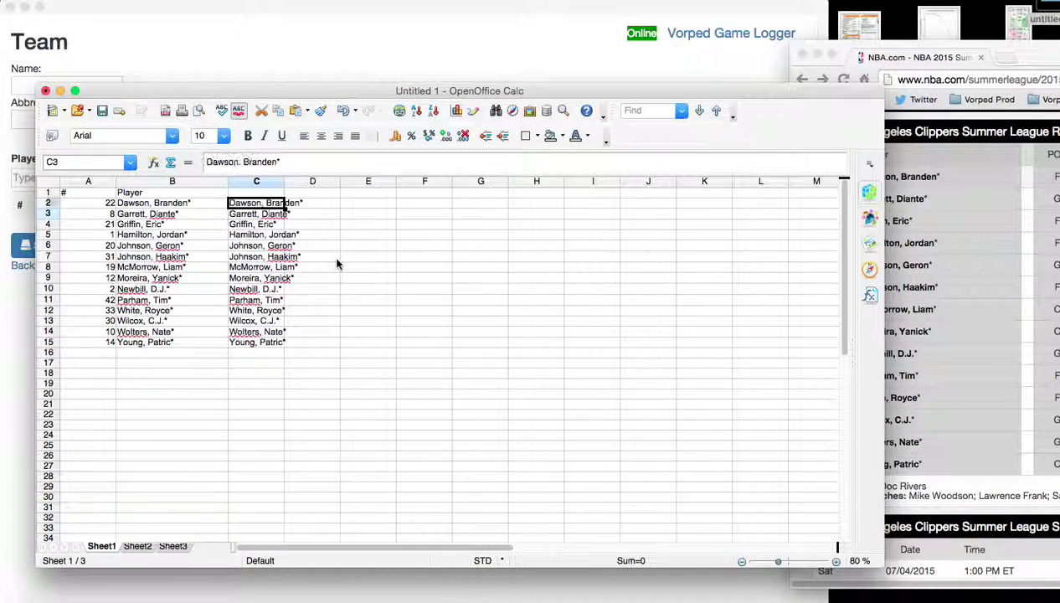
Step: Split the names in C2:C15 with Text to Columns, adding the comma and space as custom separators
key("ctrl+Up")
key("ctrl+shift+Down")
left_click(359, 2)
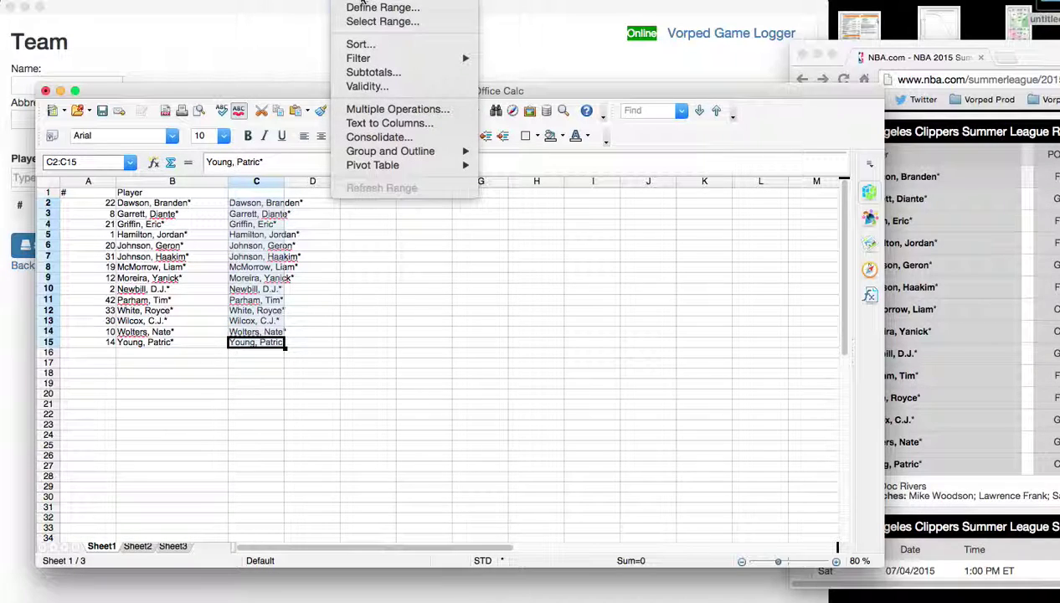
left_click(389, 125)
left_click(576, 265)
type(",")
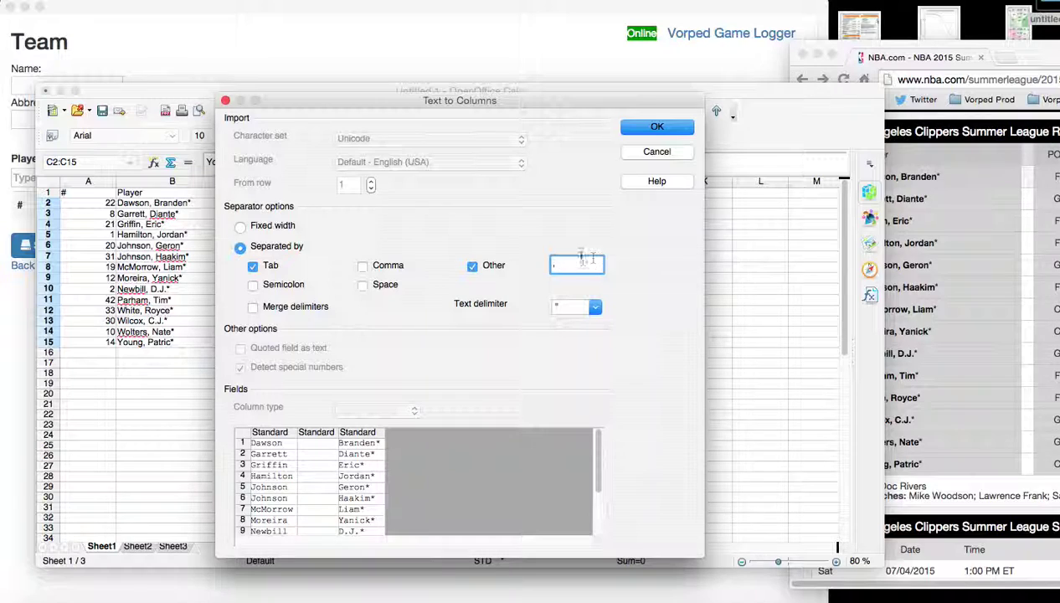
left_click(639, 126)
Step: Enter =SUBSTITUTE(E2;"*";"") in F2 to strip the asterisk from the first name
left_click(252, 213)
key("Up")
key("Right")
key("Right")
key("Right")
key("Left")
key("Right")
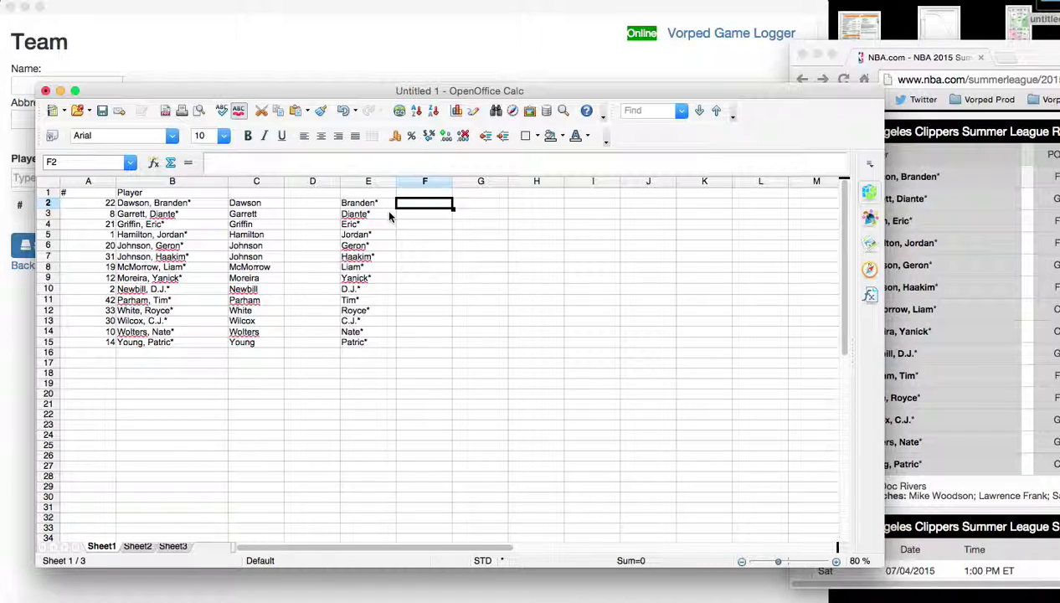
type("=")
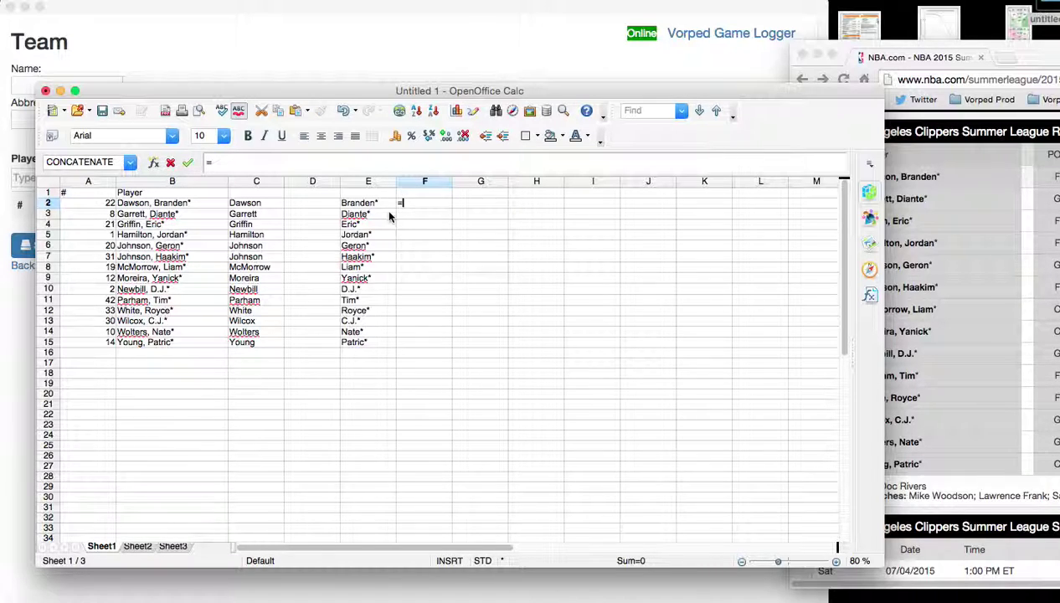
type("substitute(")
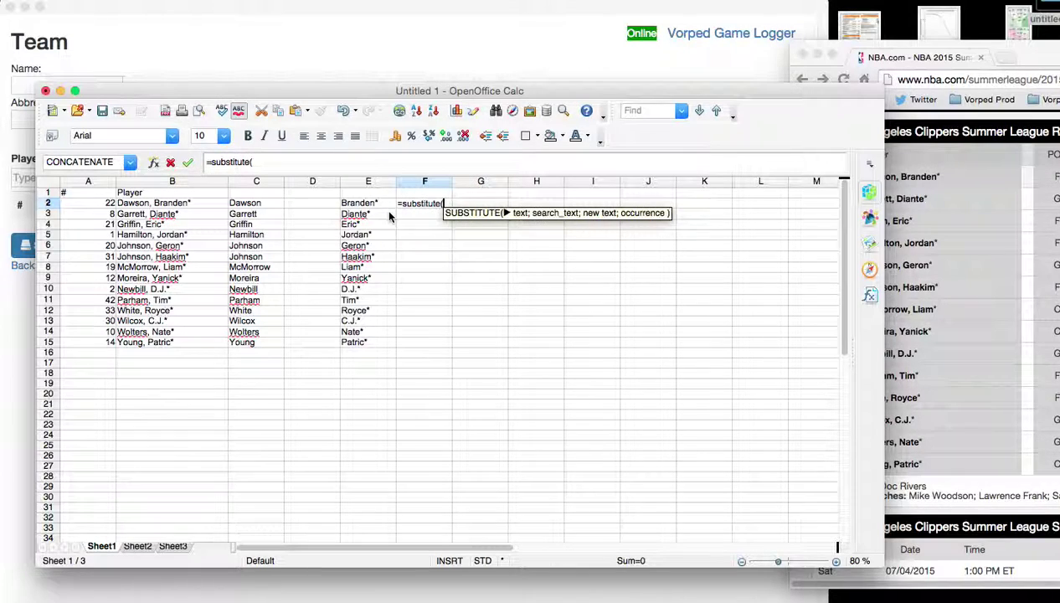
type("E2;\"")
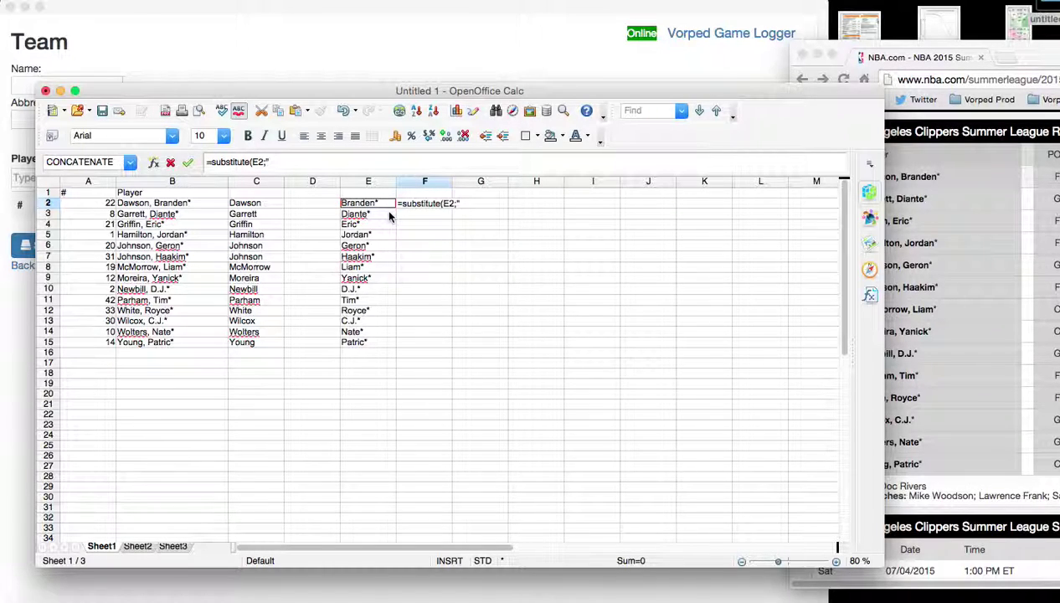
type("*\";\"\")")
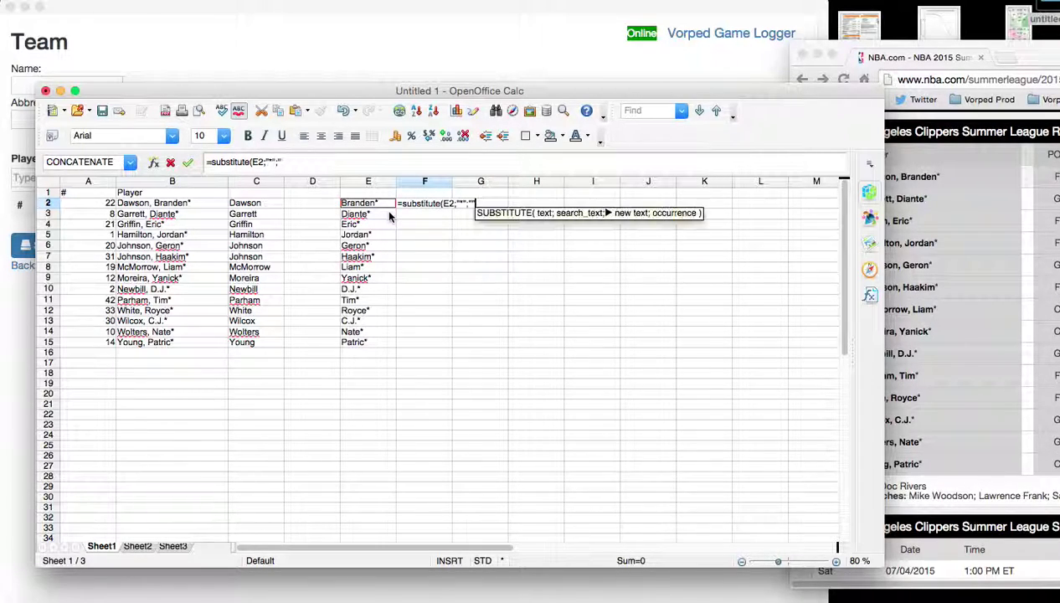
key("Return")
Step: Fill the SUBSTITUTE formula from F2 down to F15 for all players
key("Up")
key("Left")
key("super+Down")
key("Up")
key("super+Up")
key("Right")
key("Left")
key("super+Down")
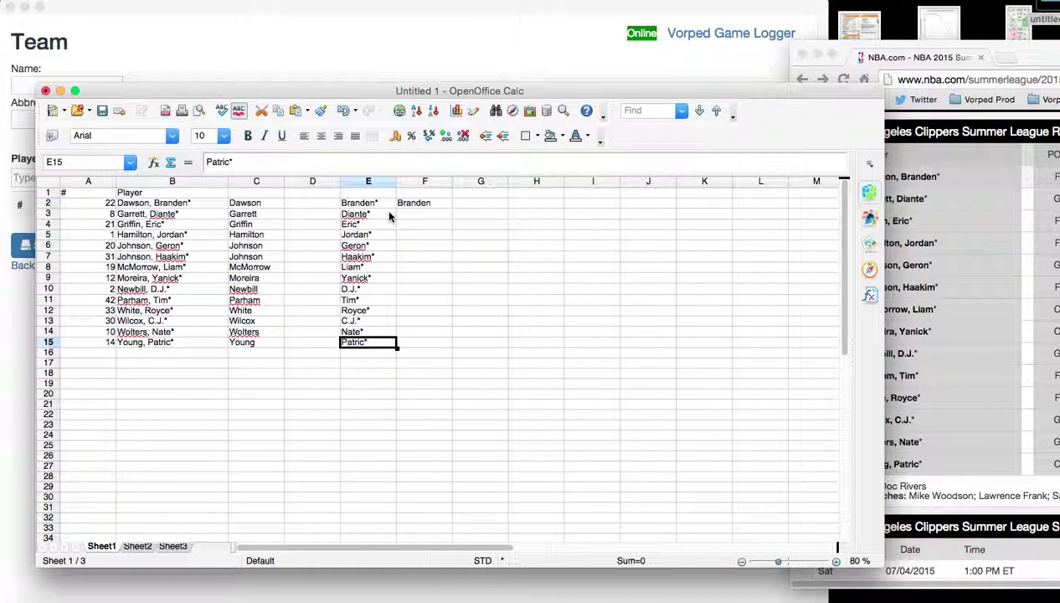
key("Right")
key("shift+super+Up")
key("super+d")
key("Up")
key("Down")
key("Right")
key("Left")
key("Left")
key("Right")
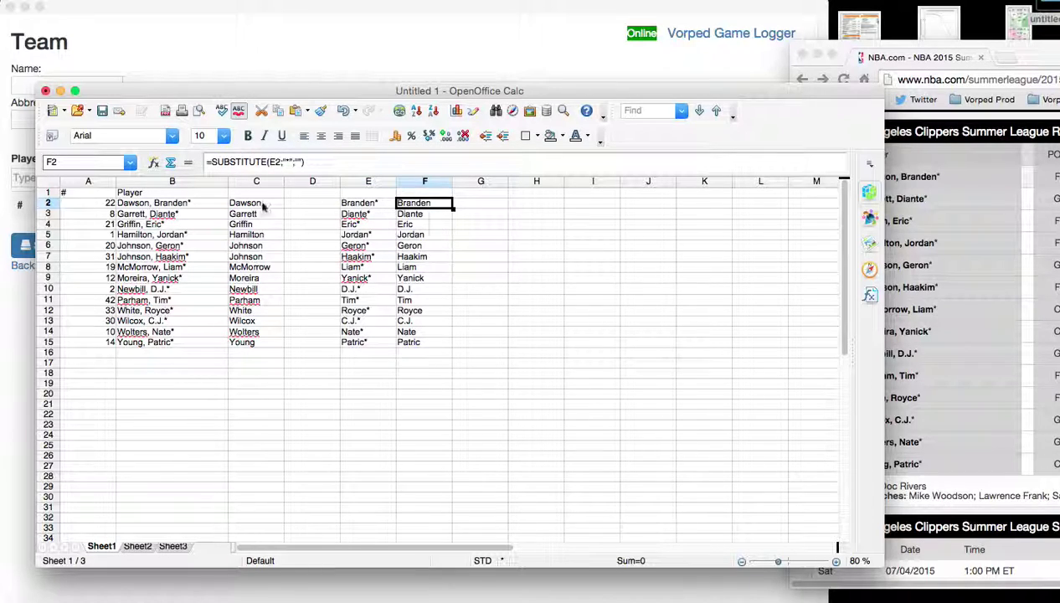
Step: Enter =CONCATENATE(F2;" ";C2) in G2 to join the first and last name with a space
left_click(485, 210)
type("=")
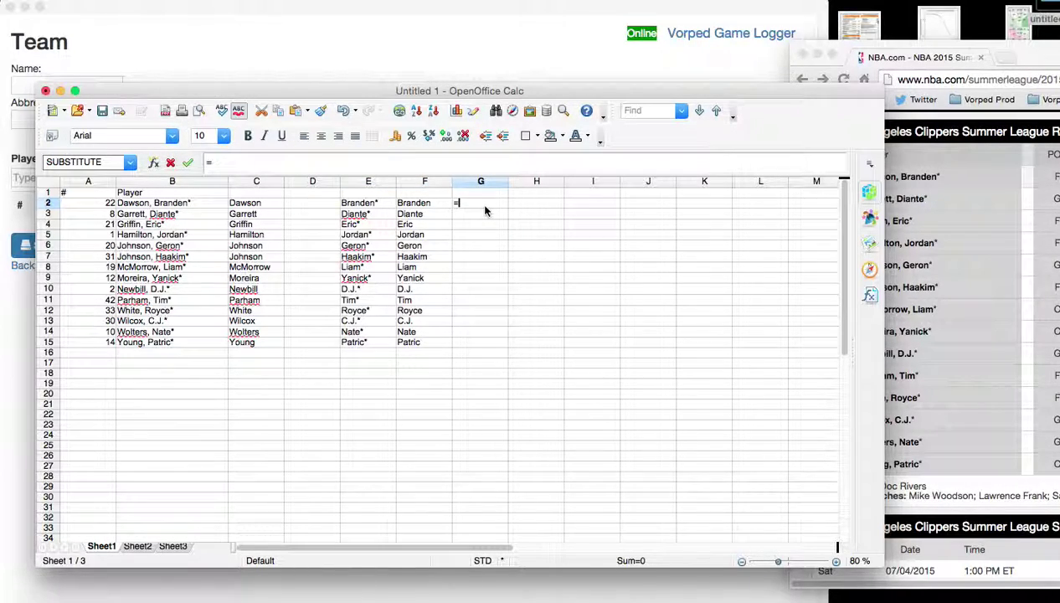
type("concatenate(")
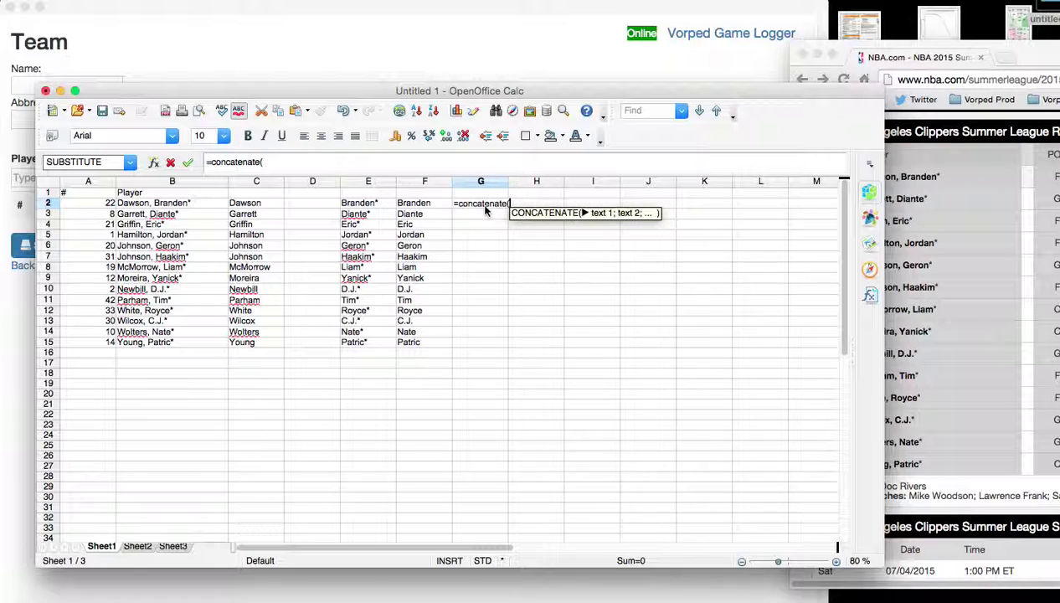
type("F2;\" \";")
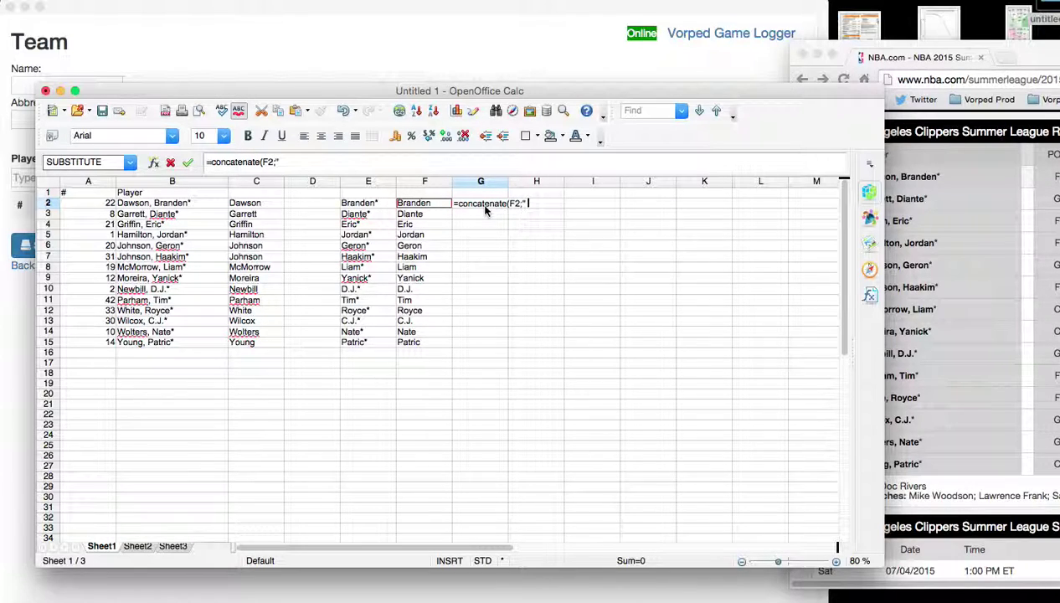
key("Left")
key("Left")
key("Left")
key("Left")
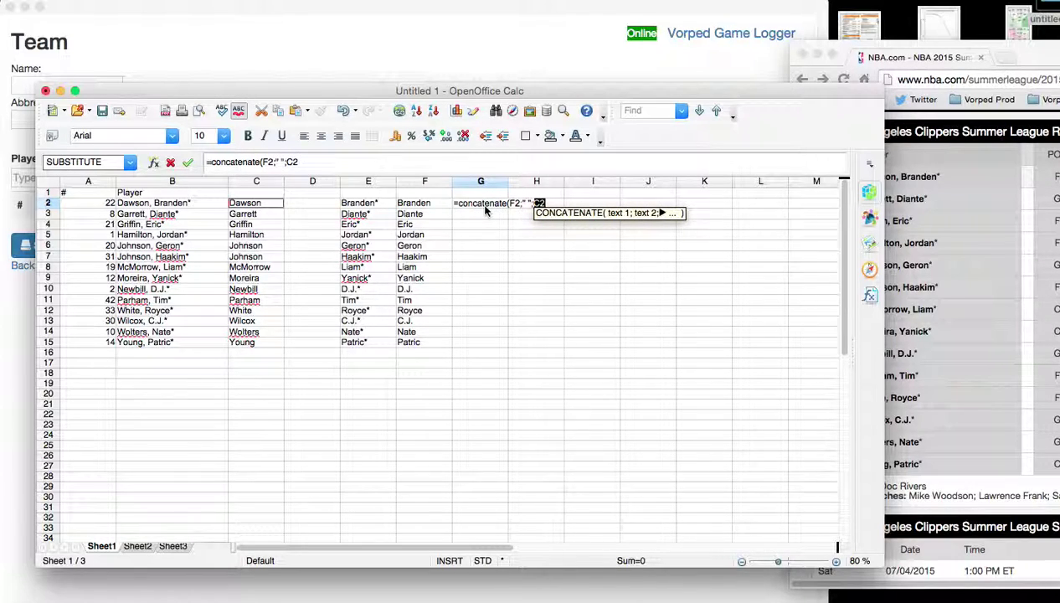
type(")")
key("Return")
Step: Fill the CONCATENATE formula from G2 down to G15 for the whole roster
key("Up")
key("Left")
key("ctrl+Down")
key("Right")
key("ctrl+shift+Up")
key("ctrl+d")
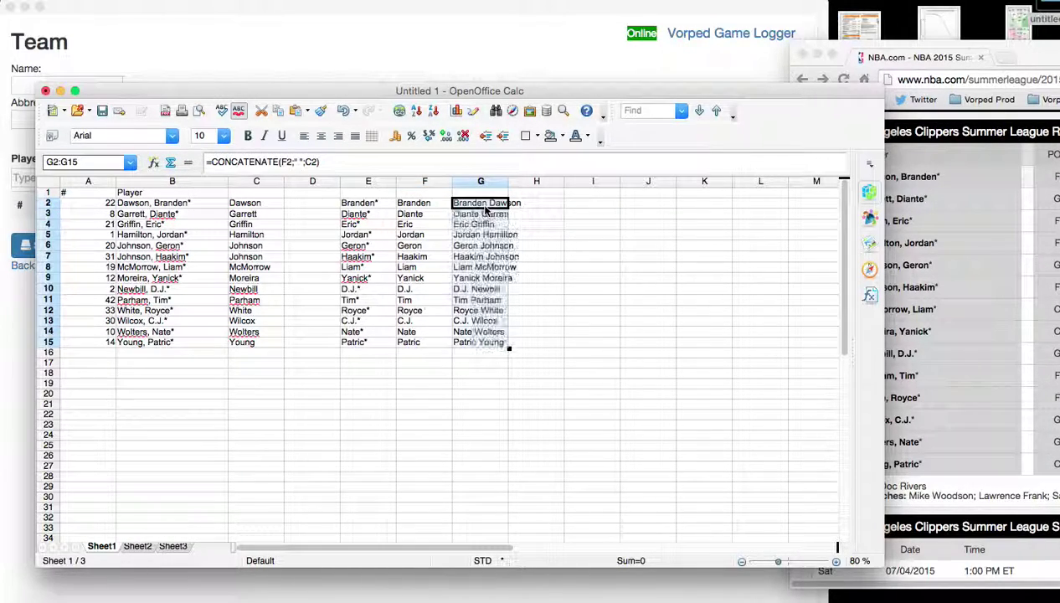
left_click(484, 208)
key("ctrl+shift+Down")
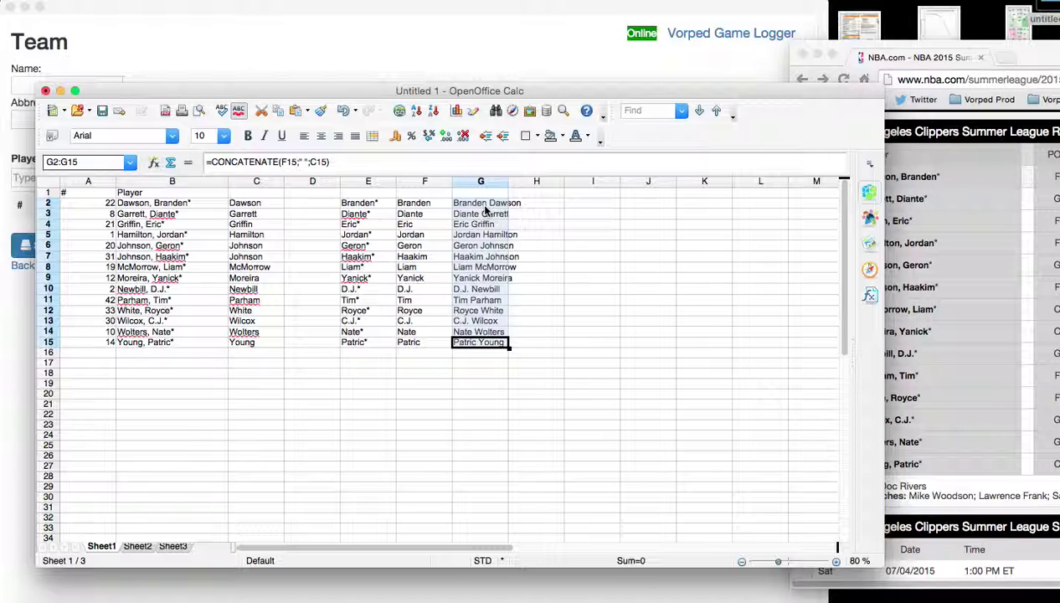
left_click(139, 206)
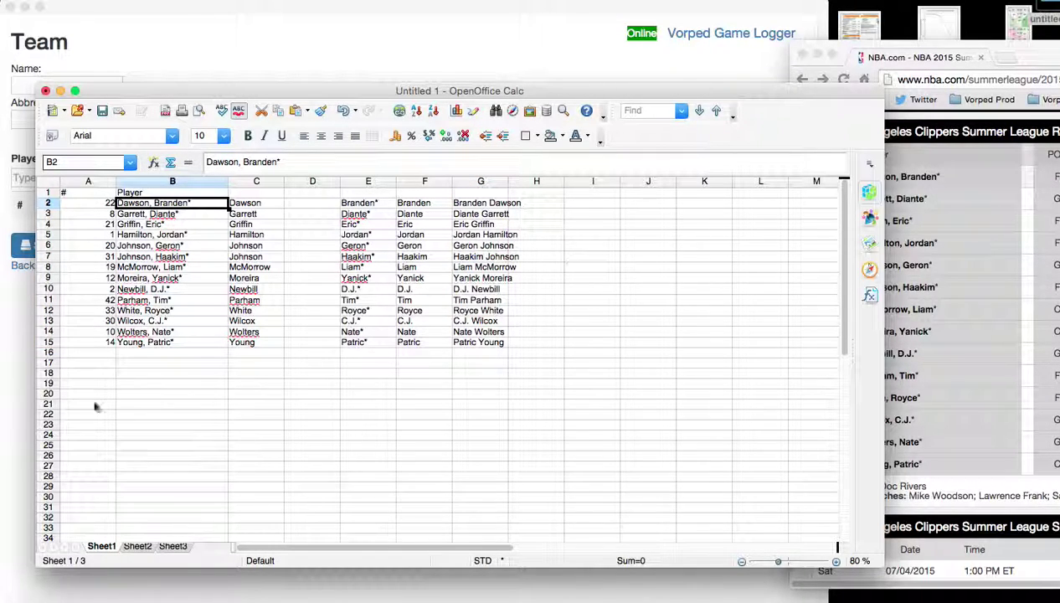
Step: Following the team form's CSV format, enter the headers jersey_number, name and last_name in cells A1 to C1 of the roster sheet
left_click_drag(554, 91, 745, 88)
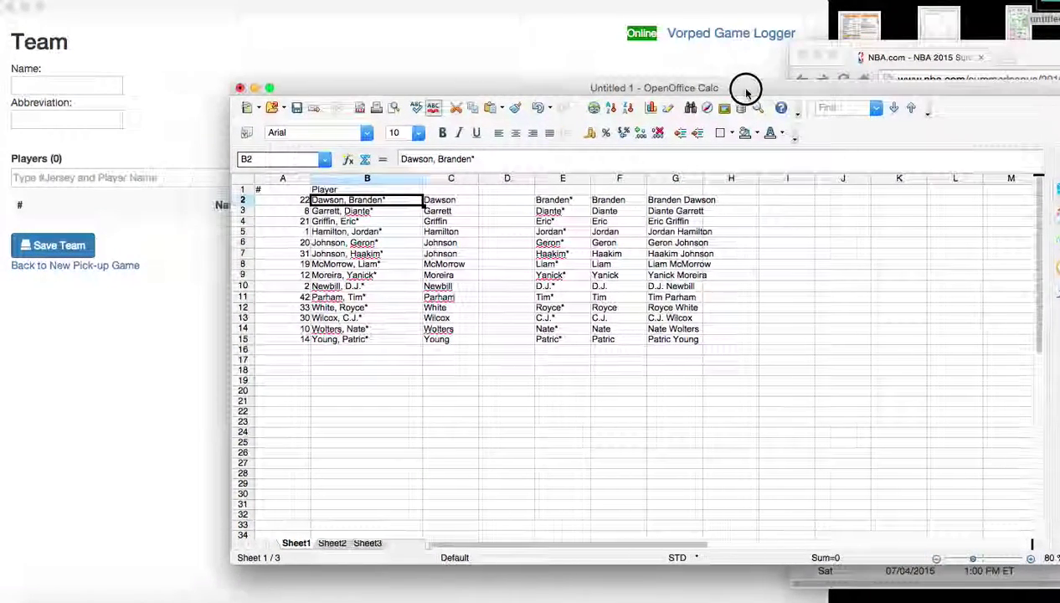
left_click(378, 71)
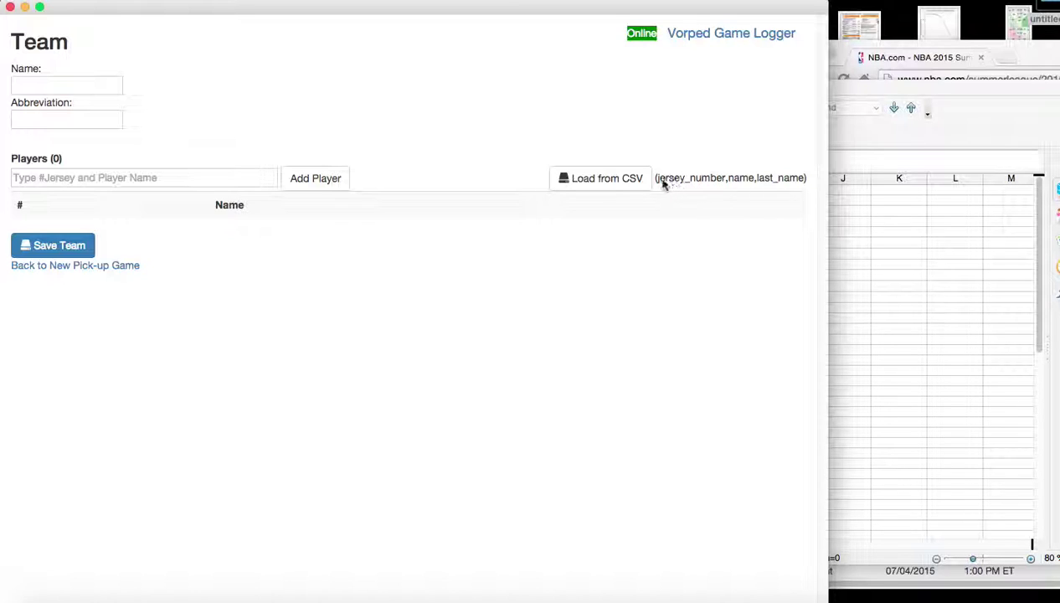
left_click(900, 251)
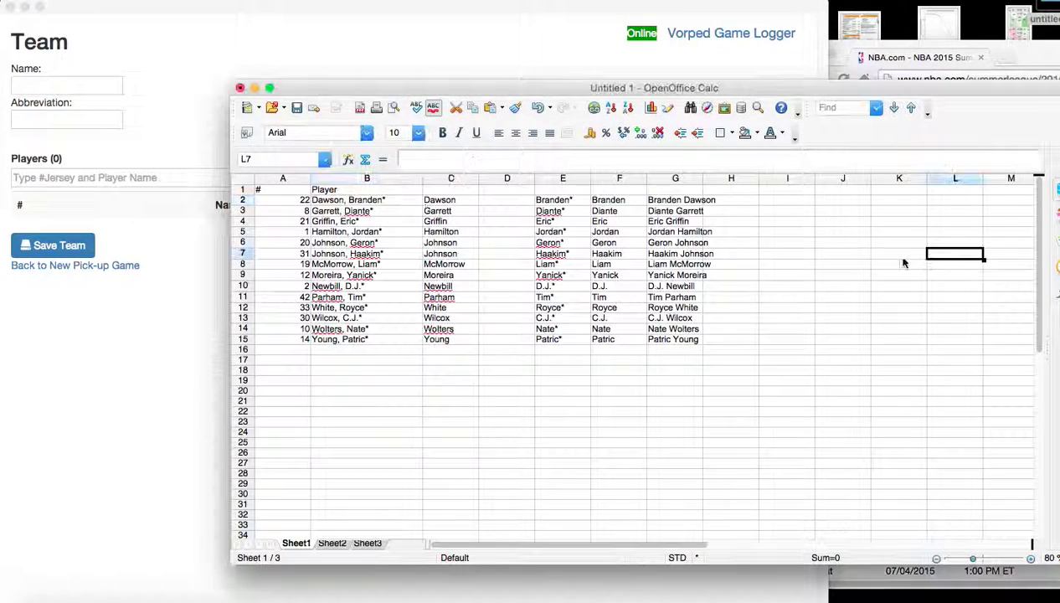
left_click(277, 191)
type("jersey_number")
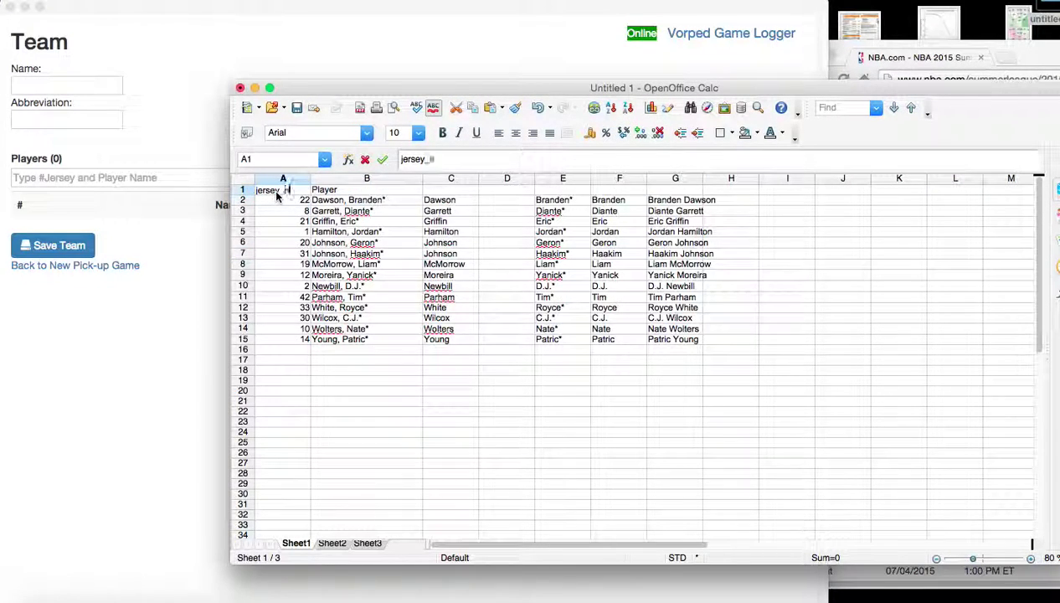
key("Tab")
type("name")
key("Tab")
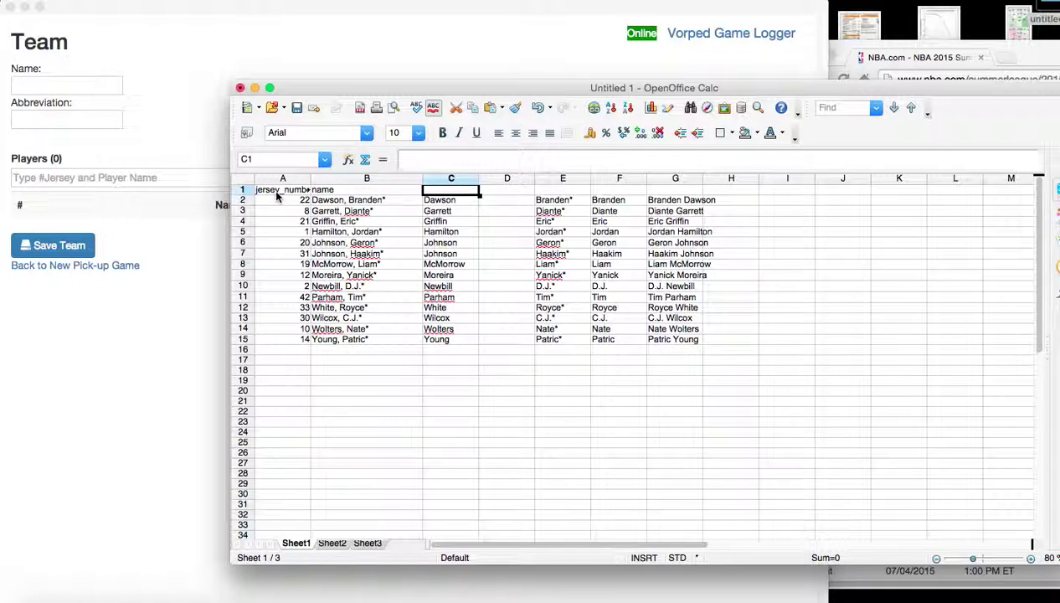
type("nast_name")
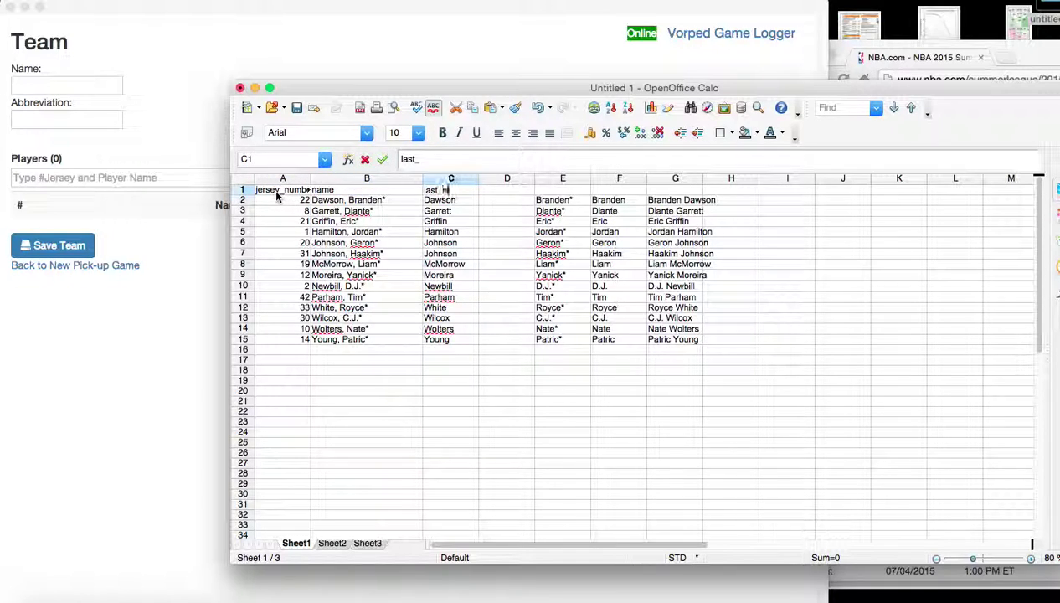
key("Return")
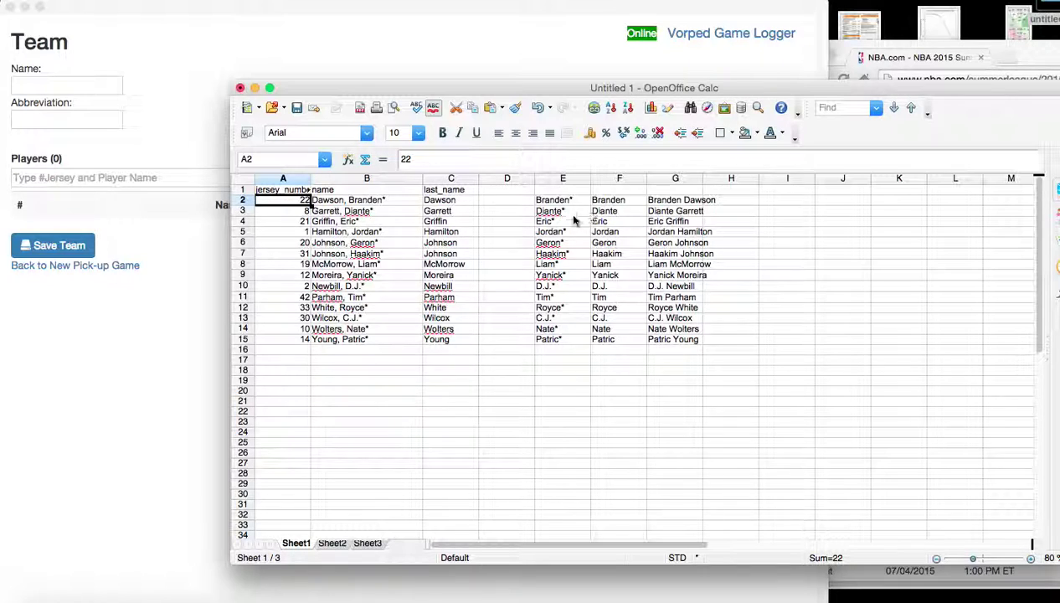
Step: Copy the joined full names from G2:G15 and paste them with Paste Special over the original names in B2:B15
left_click(659, 205)
key("ctrl+shift+Down")
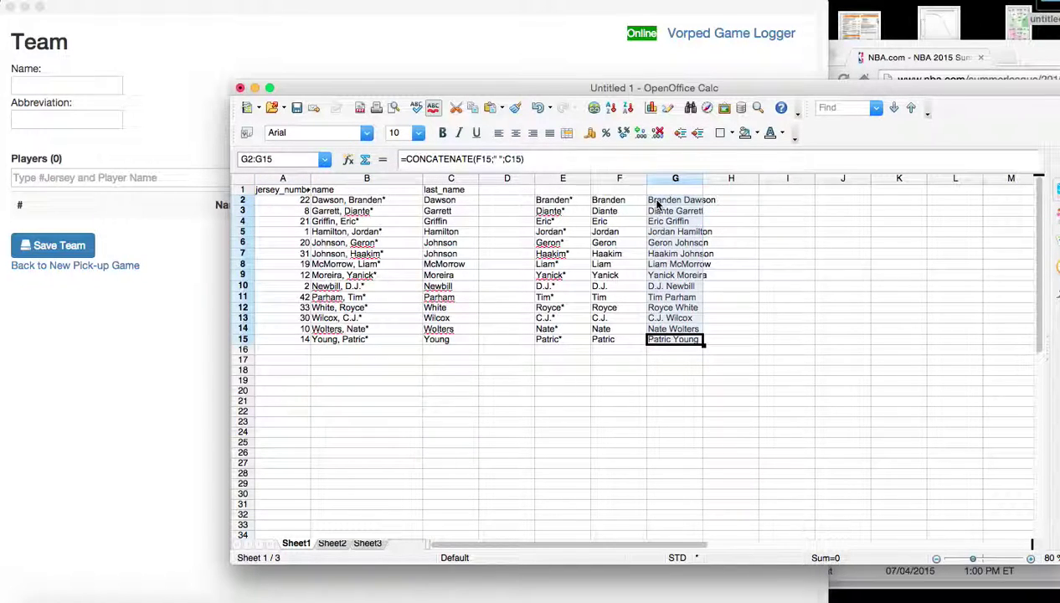
left_click(353, 203)
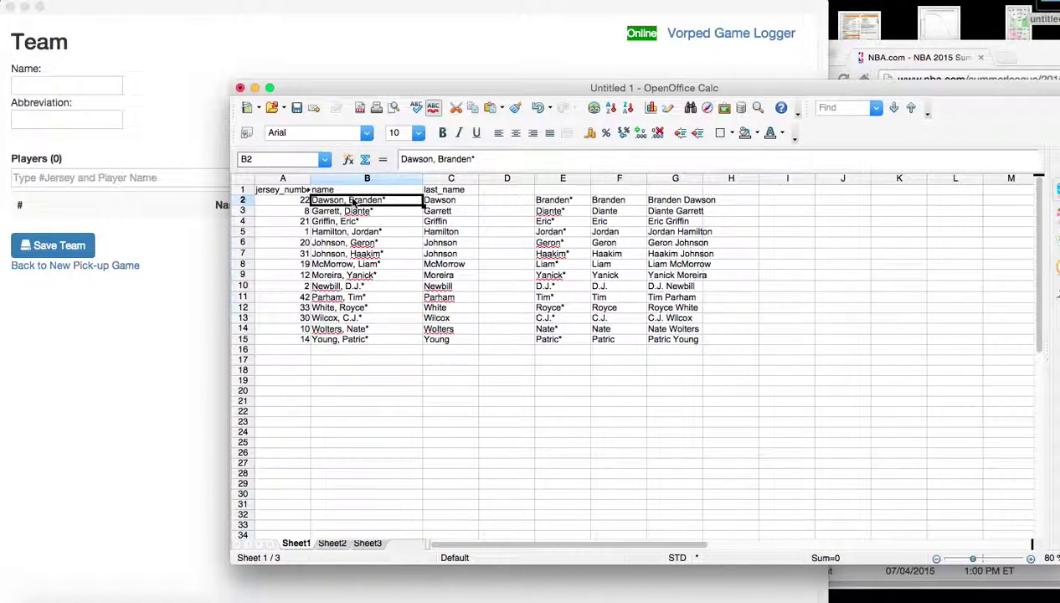
key("ctrl+shift+Down")
right_click(352, 201)
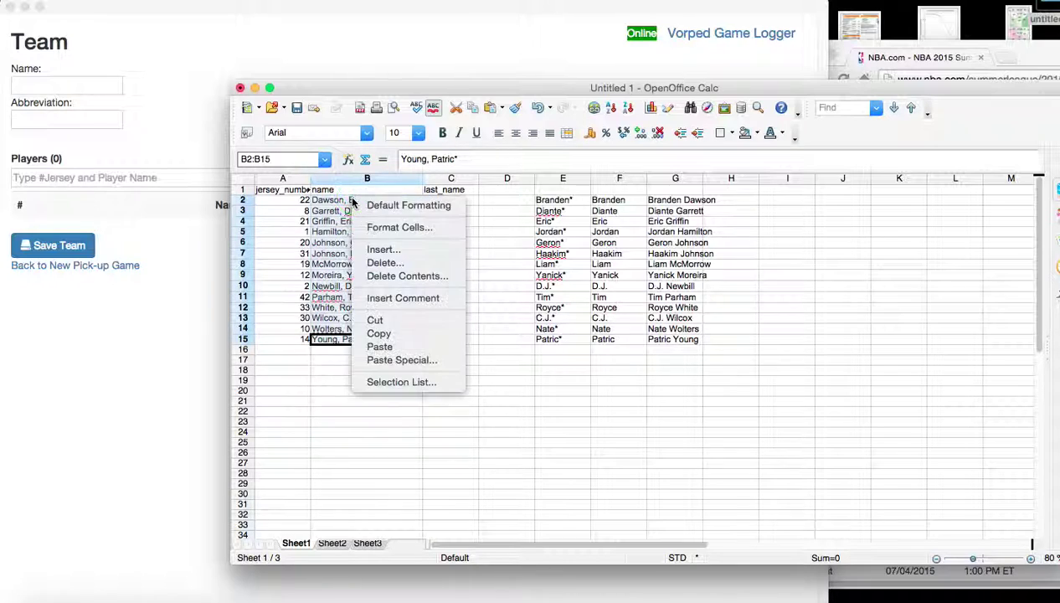
left_click(405, 360)
left_click(813, 214)
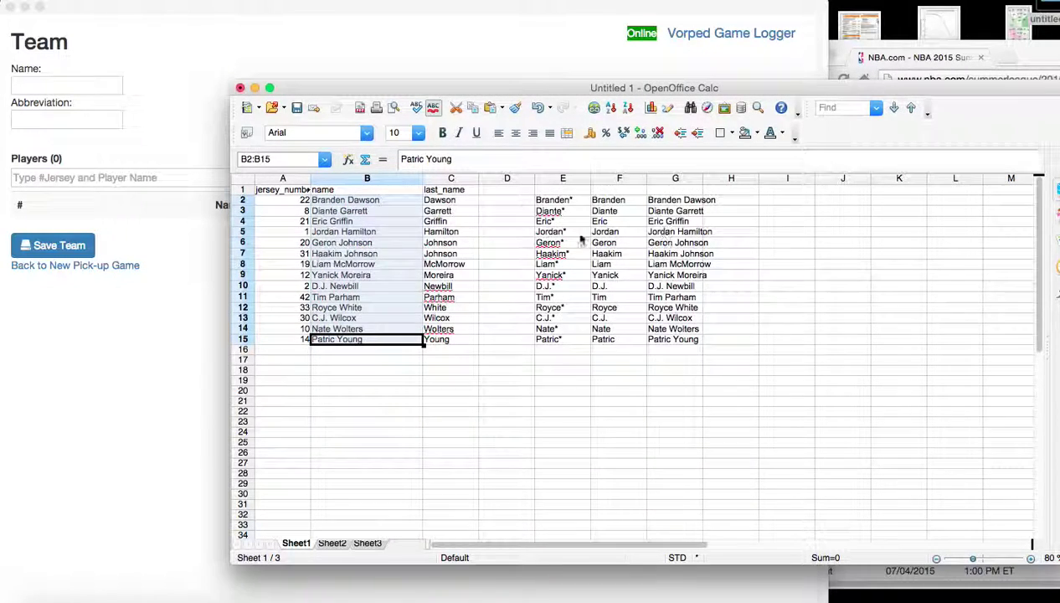
Step: Delete the helper data in columns E to G for all player rows
left_click(361, 222)
key("Right")
key("Right")
key("Right")
key("Up")
key("Up")
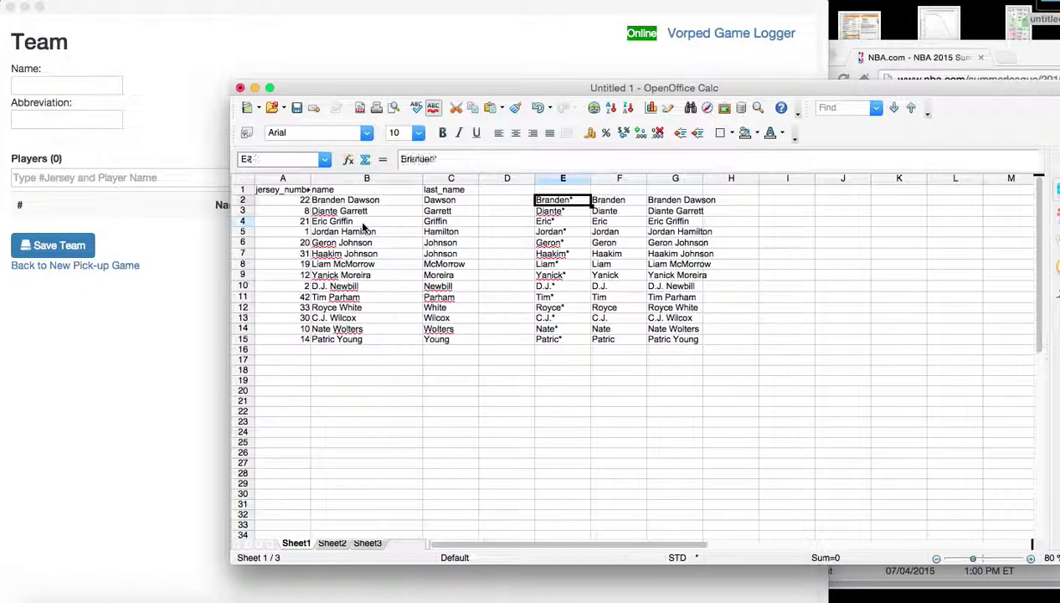
key("ctrl+shift+End")
key("BackSpace")
Step: Widen column A to fit the jersey_number header
key("ctrl+Up")
key("Left")
key("Left")
key("Left")
key("Left")
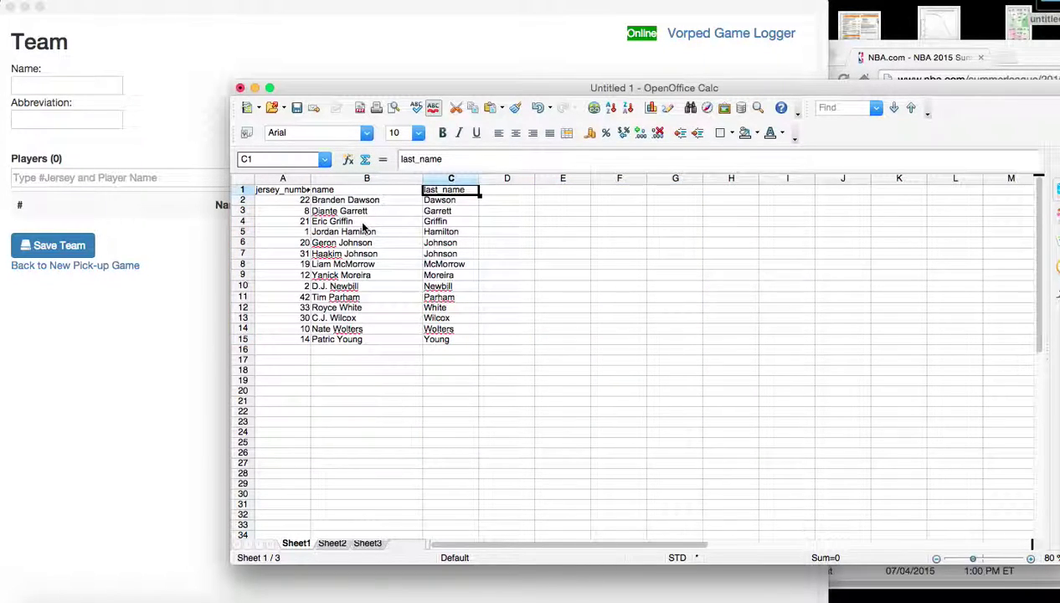
double_click(311, 179)
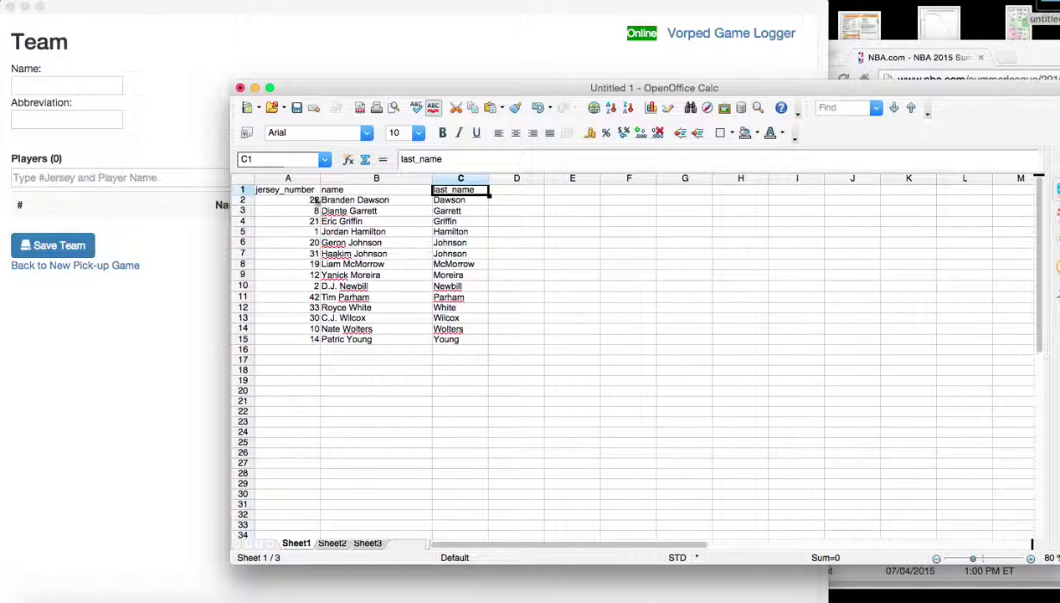
left_click(296, 190)
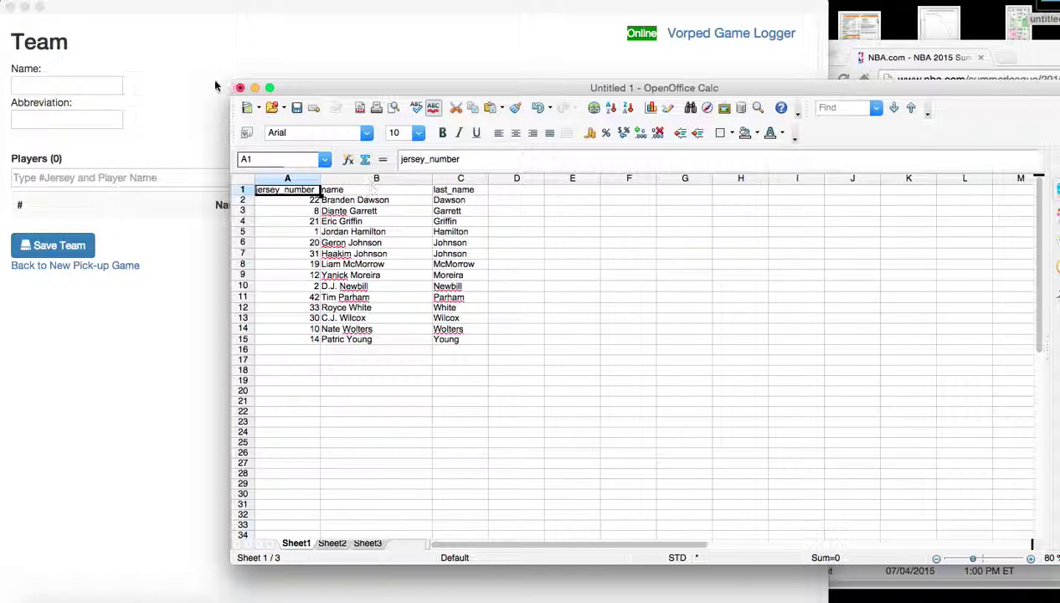
Step: Save the sheet in Documents as clippers-roster in Text CSV format, keeping that format with UTF-8 encoding and comma delimiters
key("super+s")
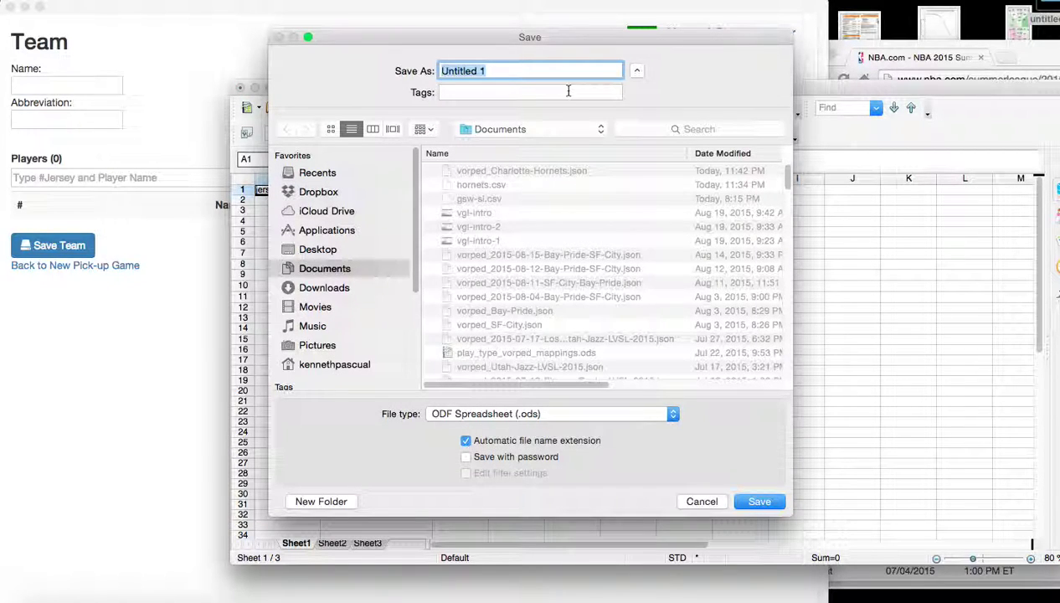
type("clippers-roster")
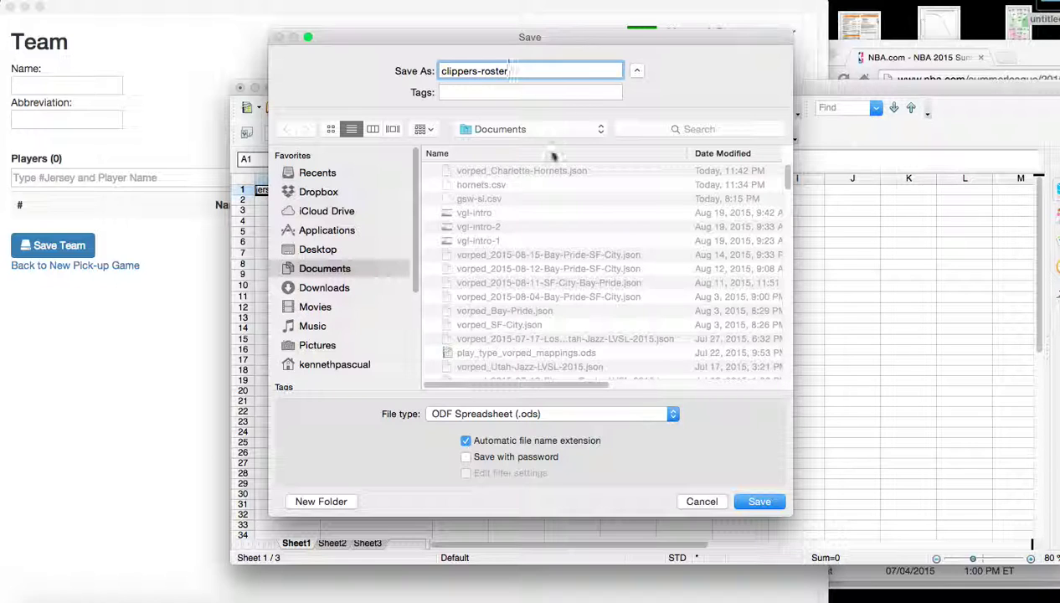
left_click(484, 414)
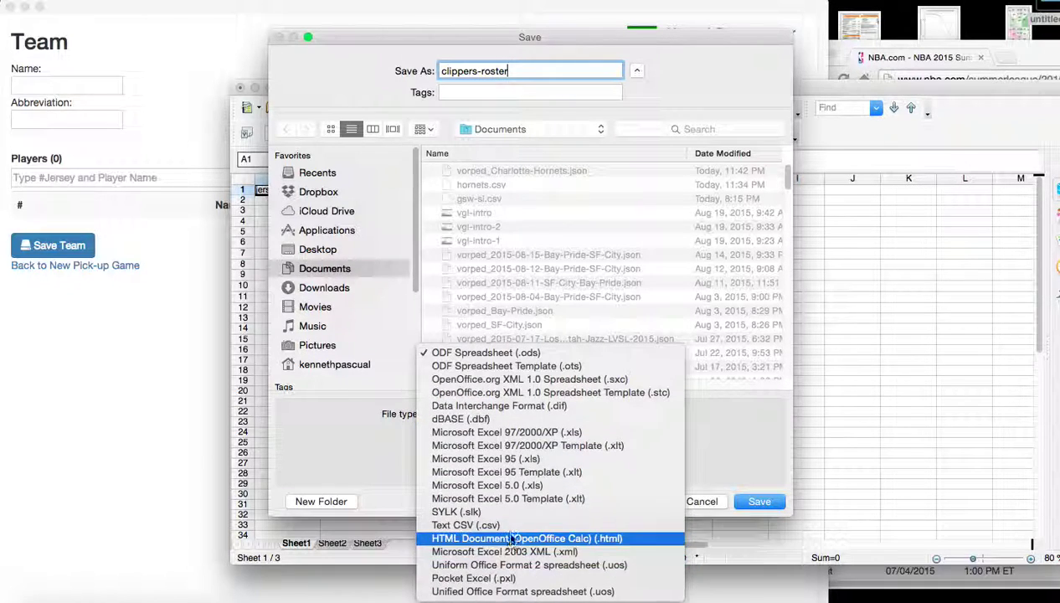
left_click(465, 525)
left_click(759, 502)
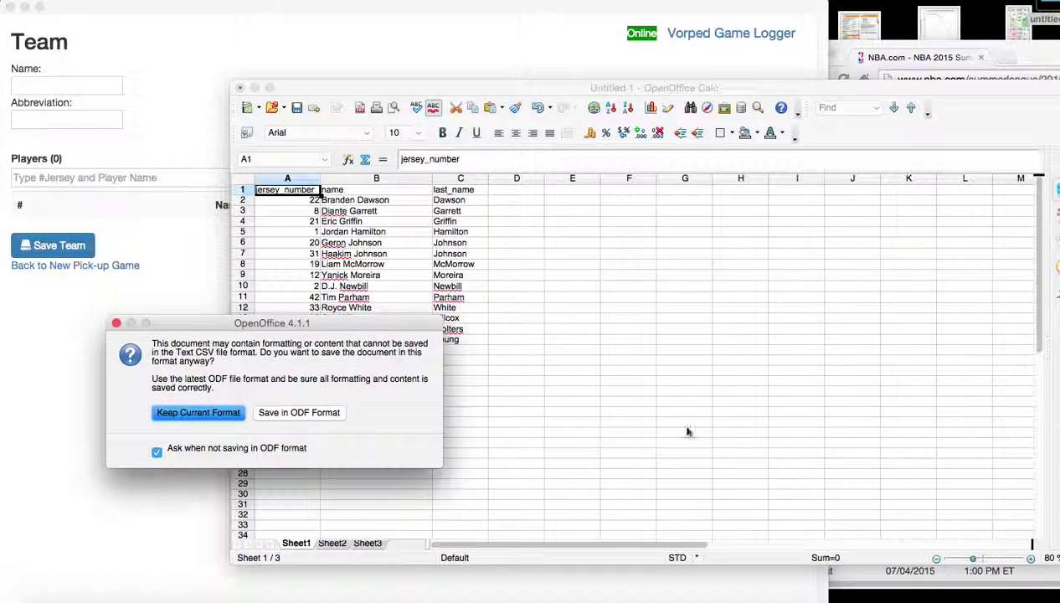
left_click(181, 414)
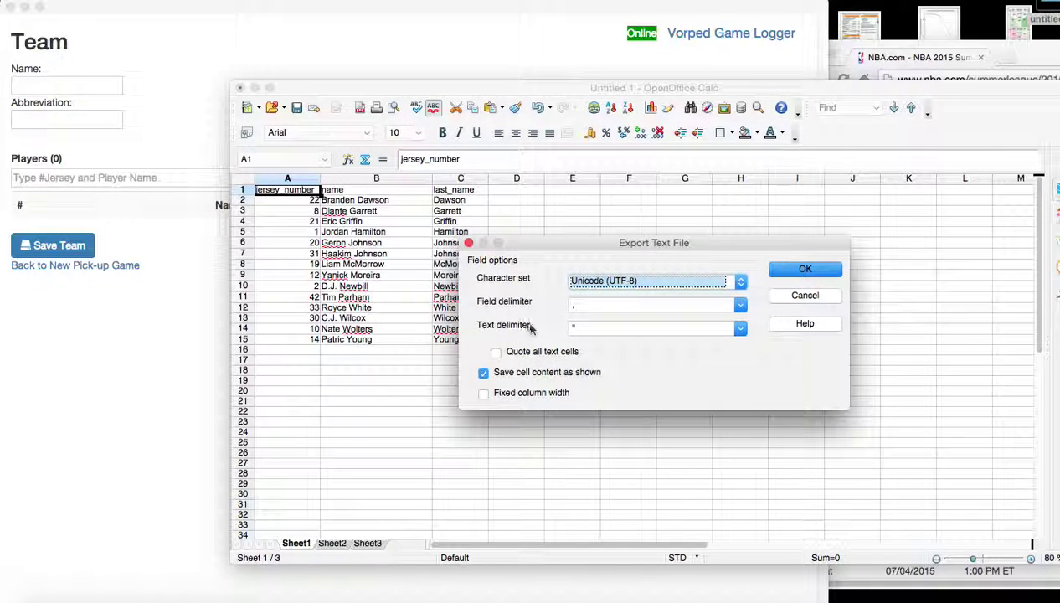
left_click(791, 270)
left_click(651, 346)
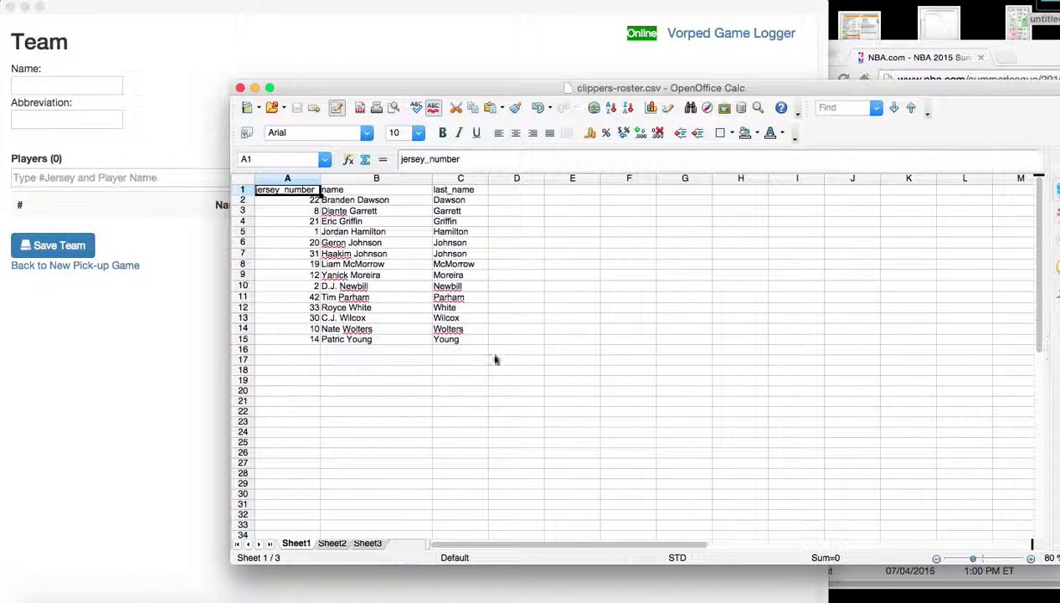
Step: Switch to the Vorped Game Logger team form and enter the name Los Angeles Clippers and the abbreviation lac
left_click(132, 358)
left_click(67, 81)
left_click(1034, 60)
left_click(80, 82)
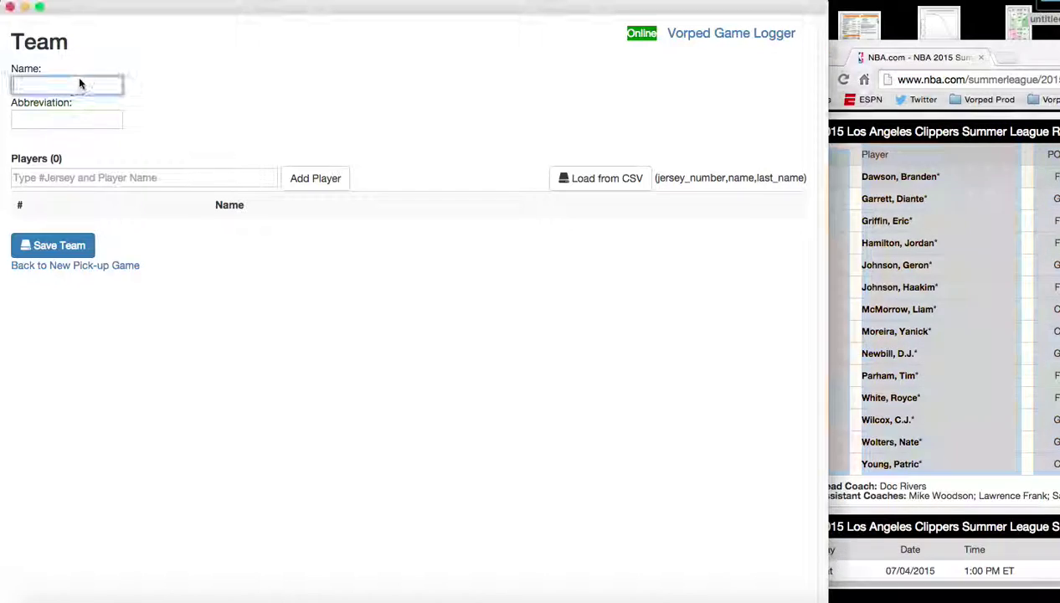
type("Los Angeles Clippers")
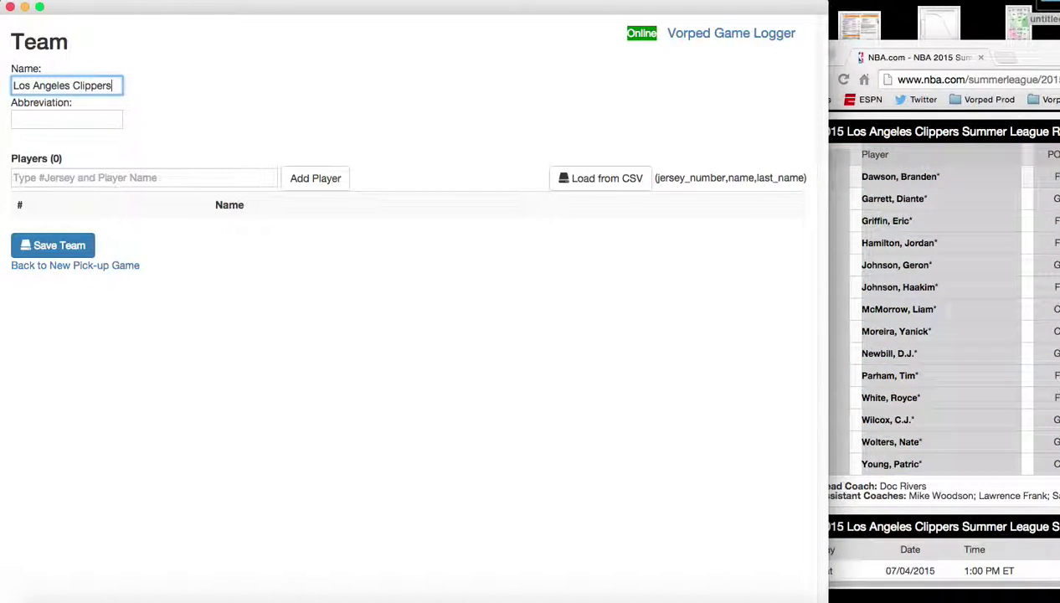
left_click(66, 119)
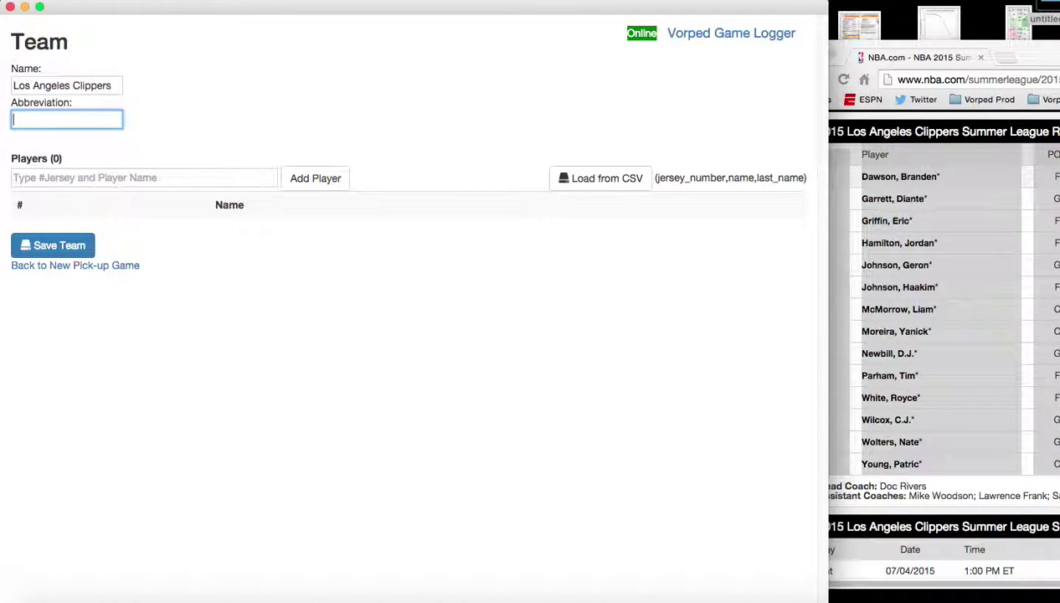
Step: Load the players from clippers-roster.csv into the team and review the imported list
left_click(618, 180)
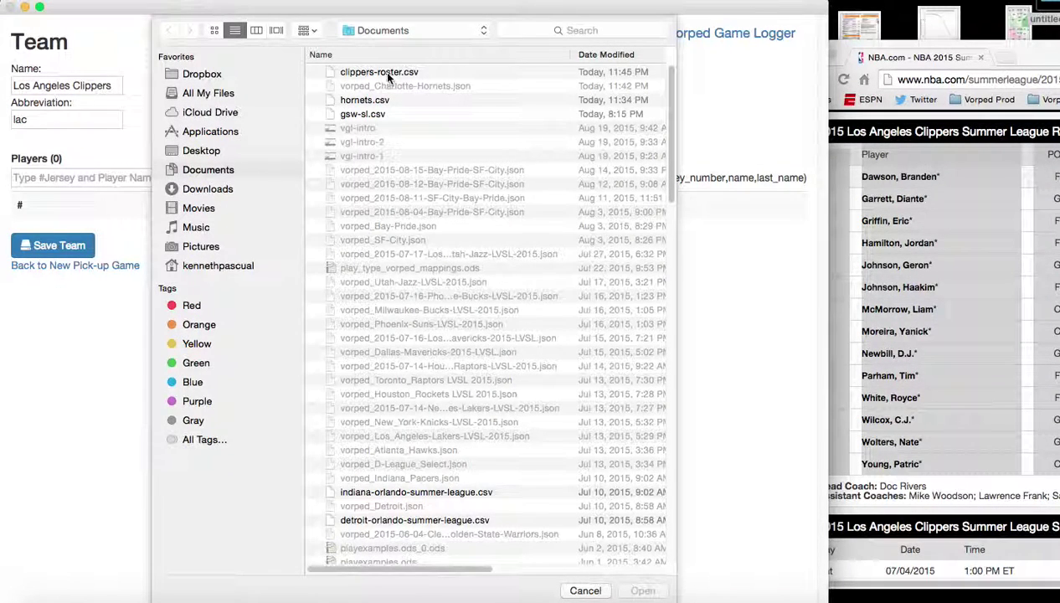
left_click(382, 72)
left_click(646, 591)
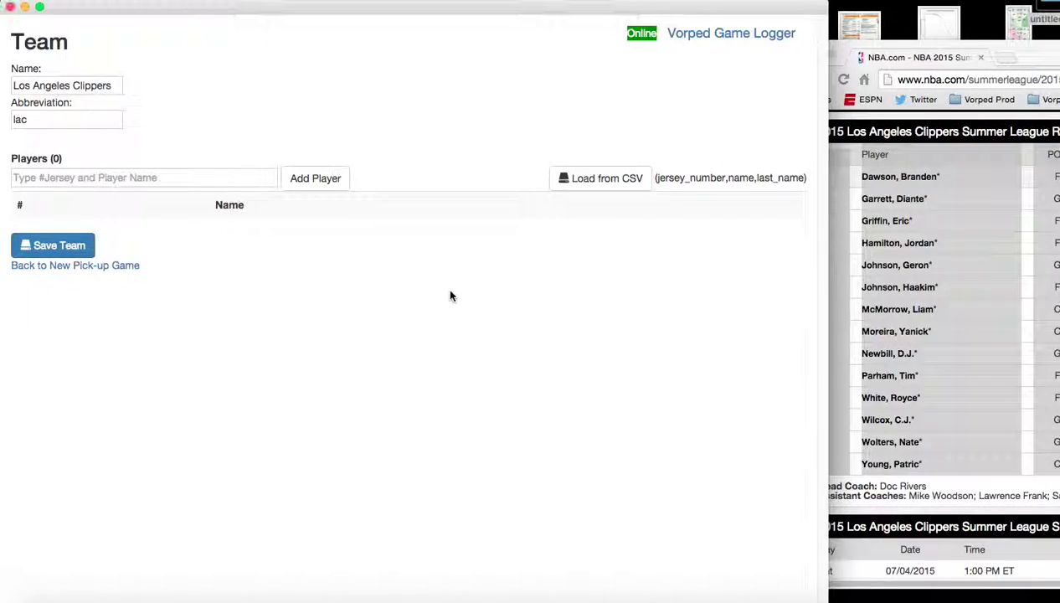
scroll(171, 246, "down", 3)
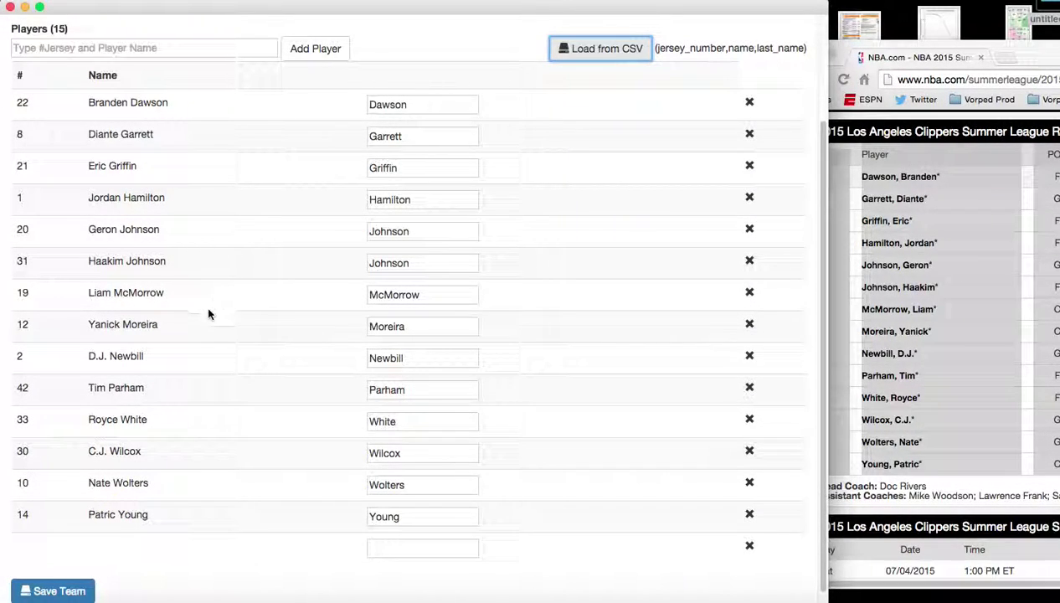
scroll(209, 314, "up", 1)
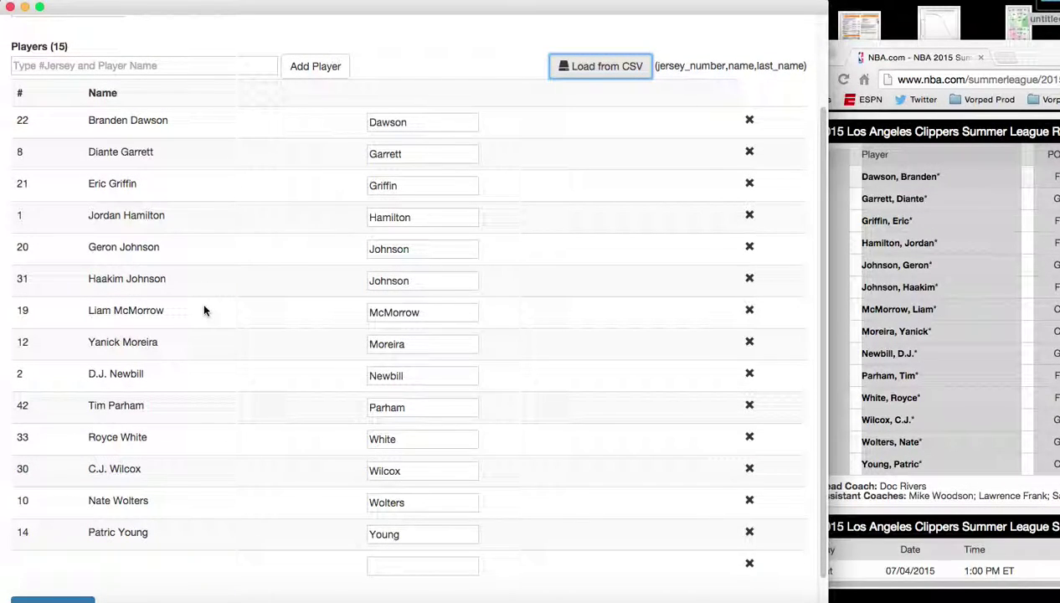
left_click(273, 303)
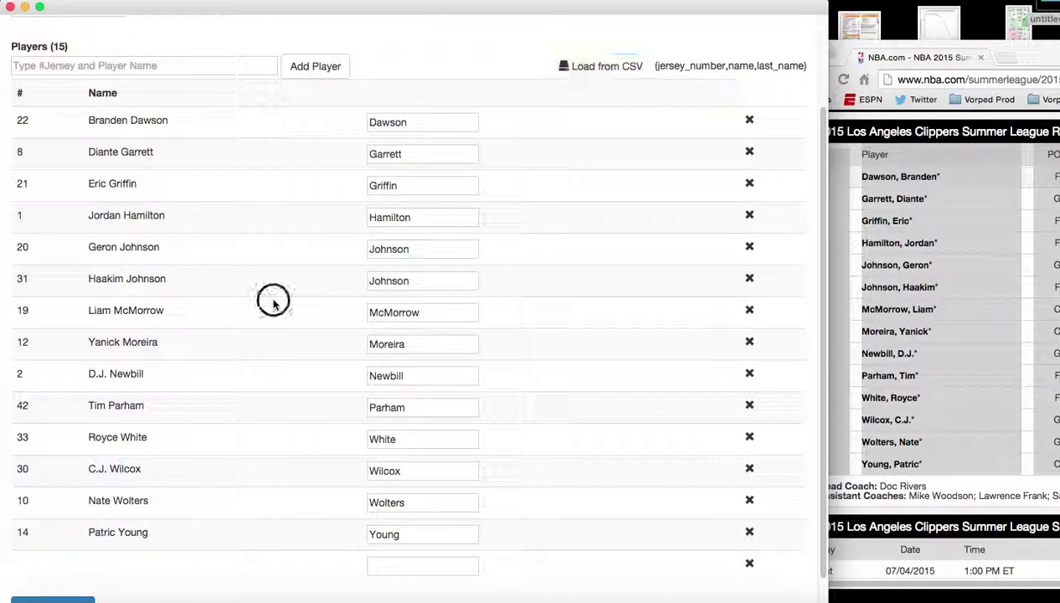
scroll(272, 302, "up", 3)
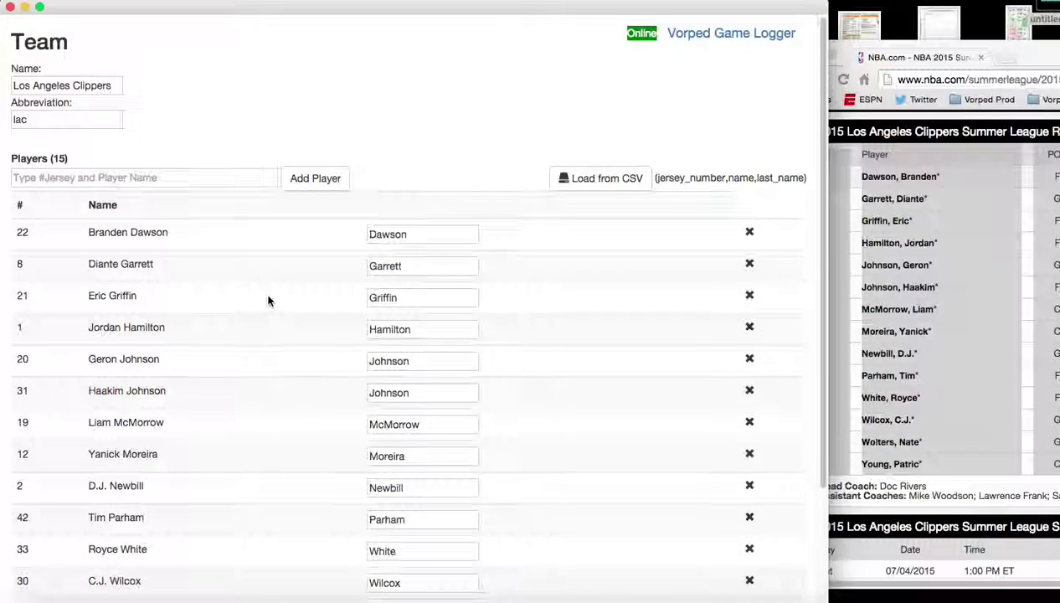
Step: Save the team in Documents as vorped_Los-Angeles-Clippers.json
scroll(267, 301, "down", 4)
left_click(77, 577)
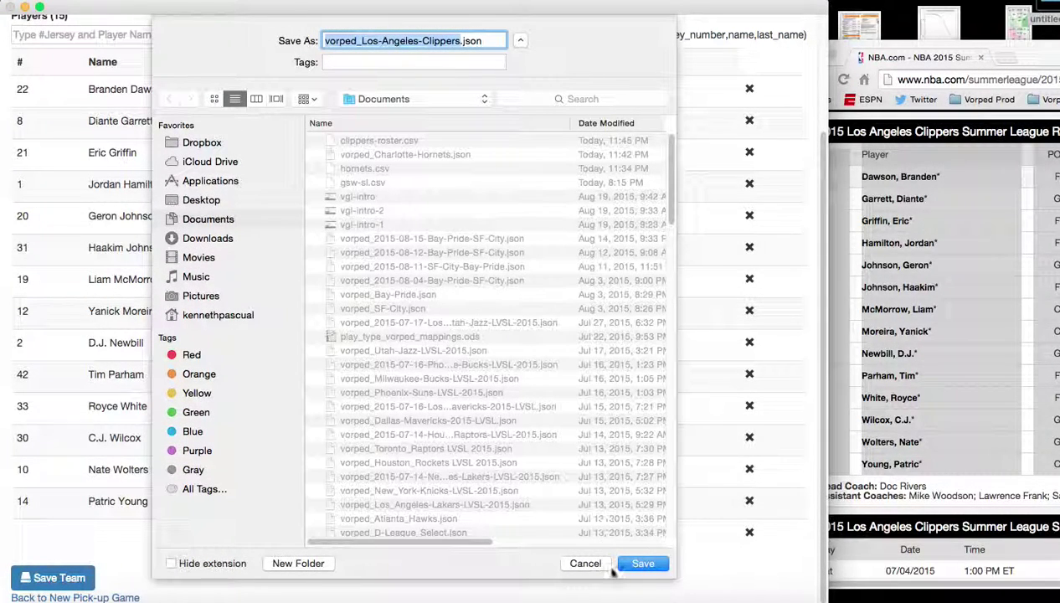
left_click(643, 565)
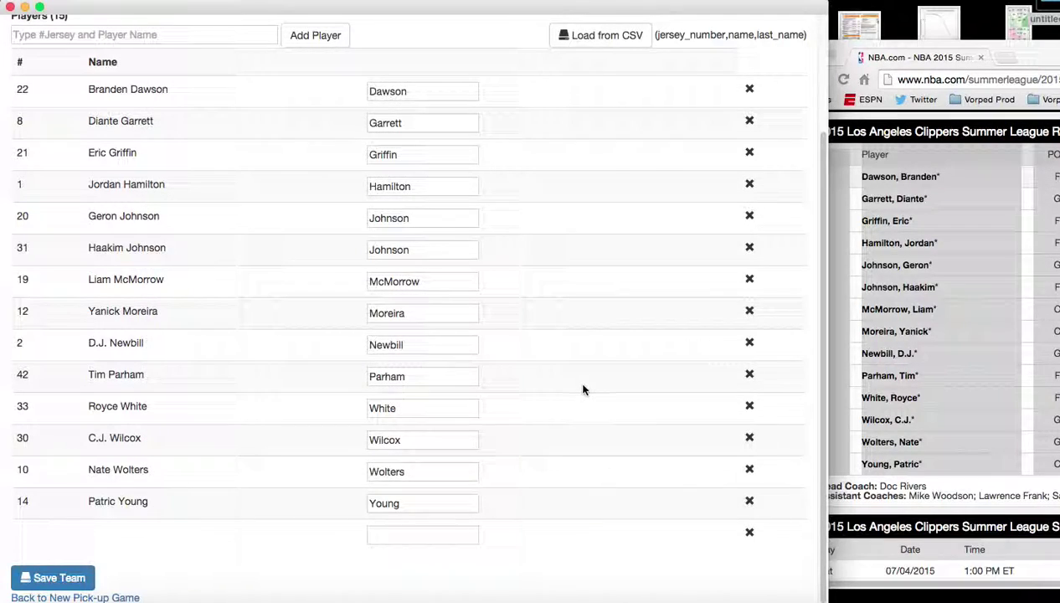
Step: Start a new pick-up game and load vorped_Charlotte-Hornets.json as Team 1
scroll(573, 380, "up", 3)
left_click(716, 34)
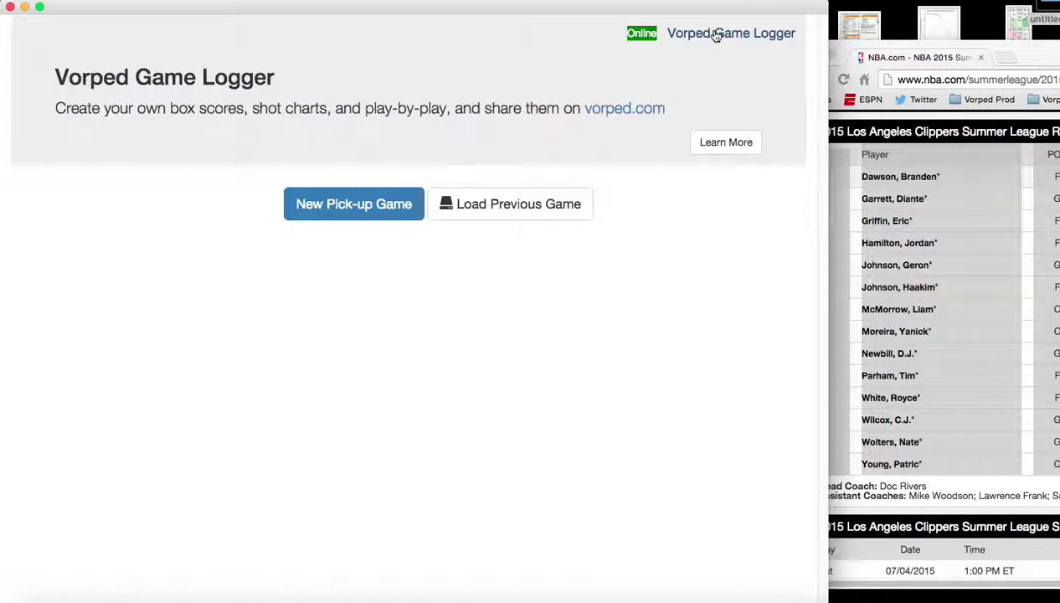
left_click(355, 203)
left_click(52, 156)
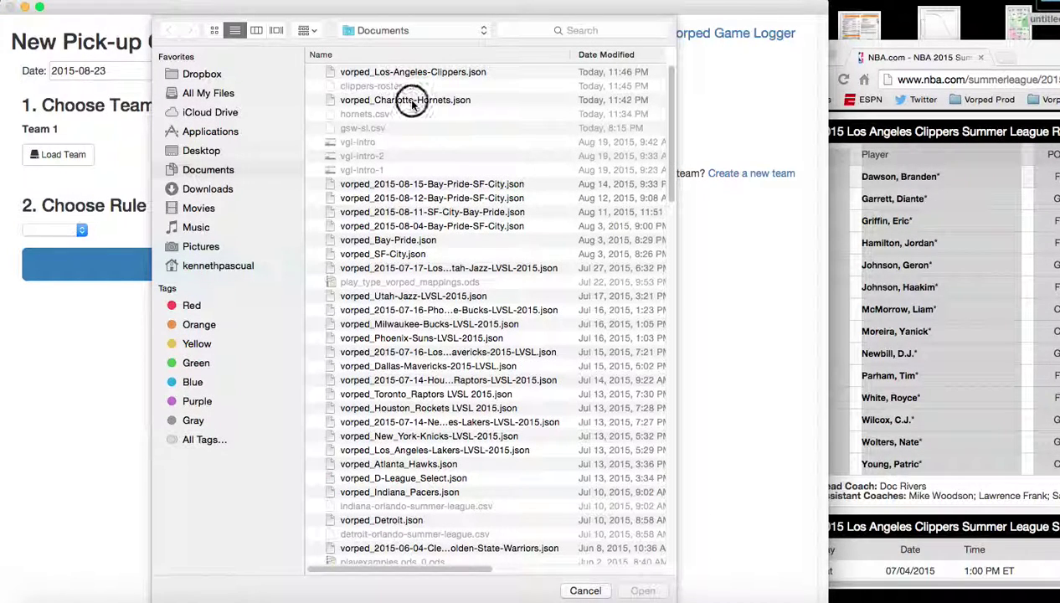
left_click(409, 99)
left_click(656, 592)
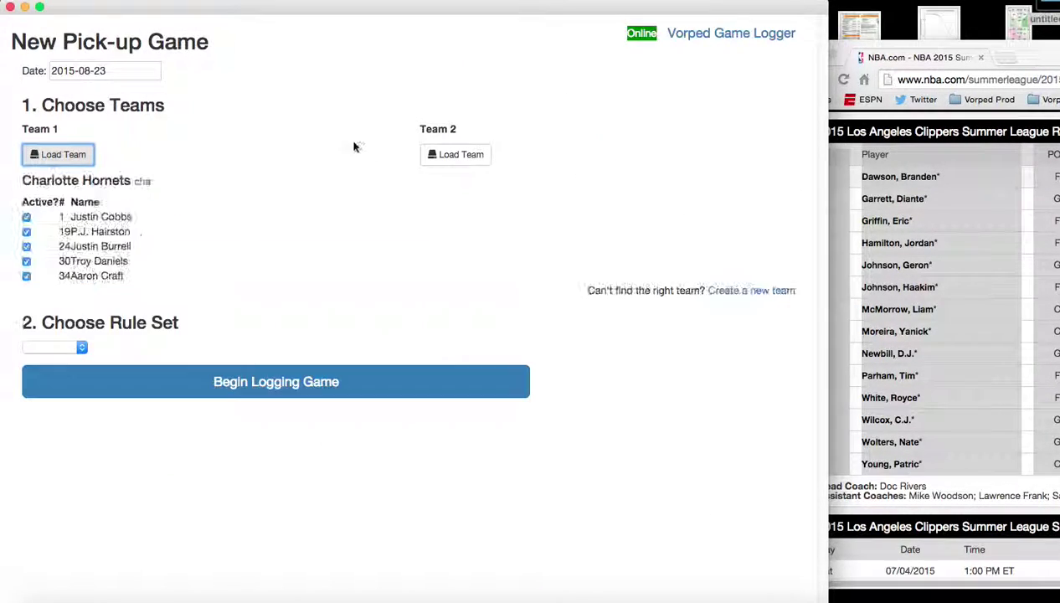
Step: Load vorped_Los-Angeles-Clippers.json as Team 2 and deactivate the blank player row in its roster
left_click(469, 156)
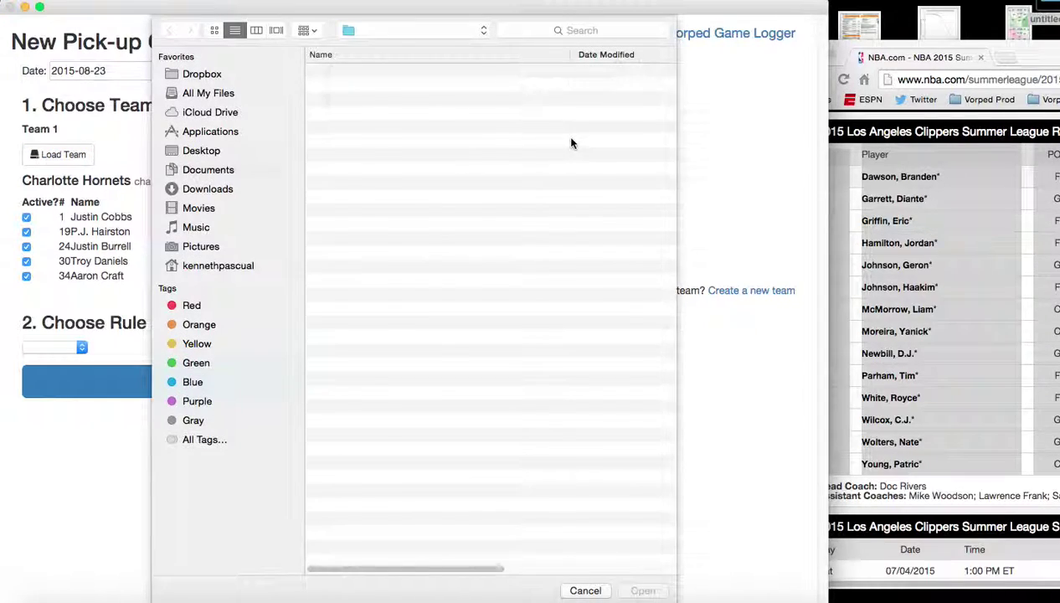
left_click(397, 73)
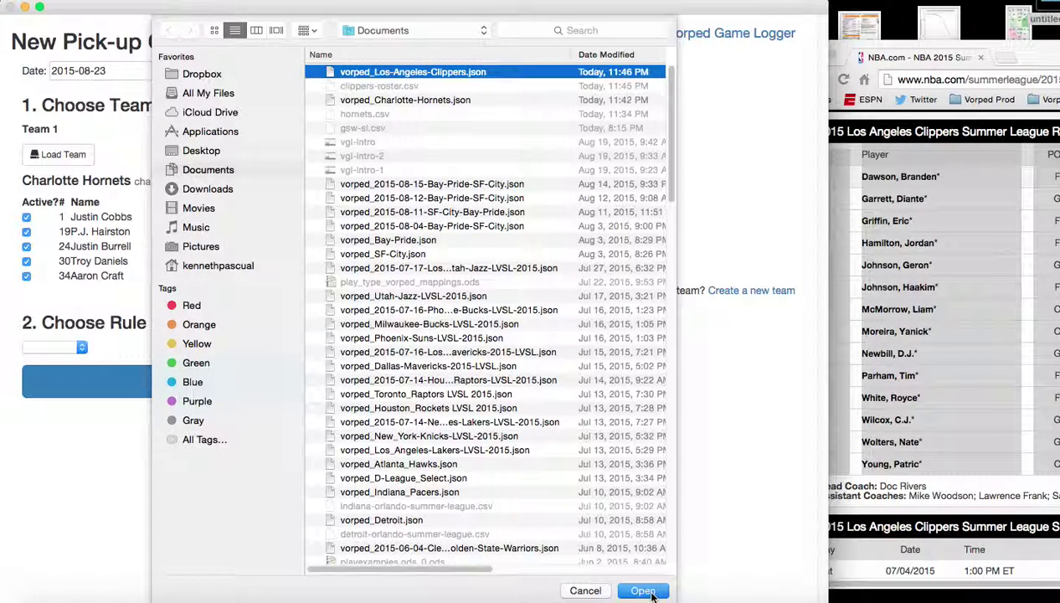
left_click(642, 590)
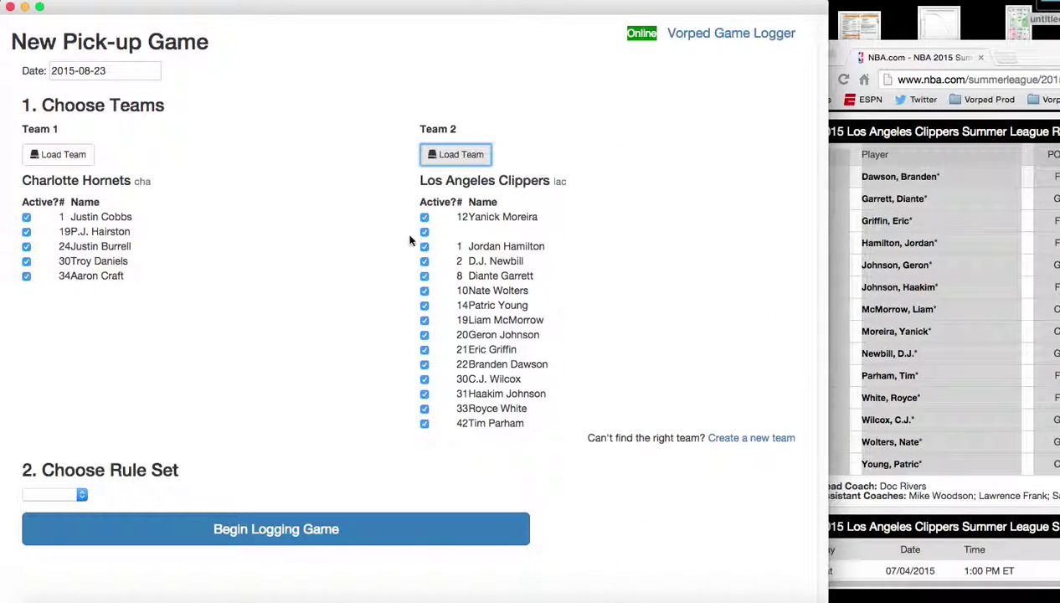
left_click(425, 232)
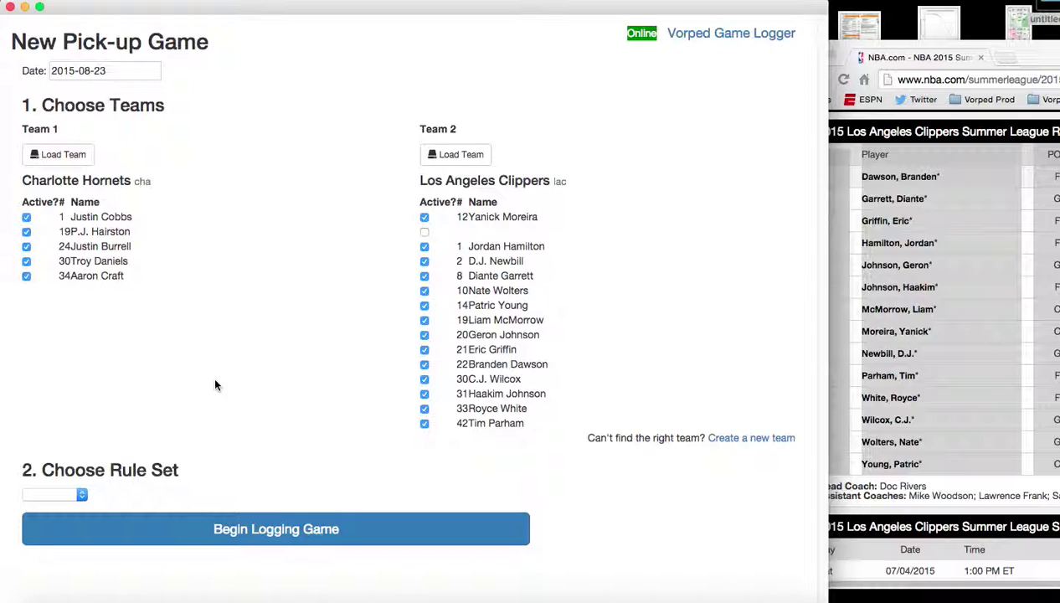
Step: Choose the nba rule set for the pick-up game and begin logging it
left_click(67, 496)
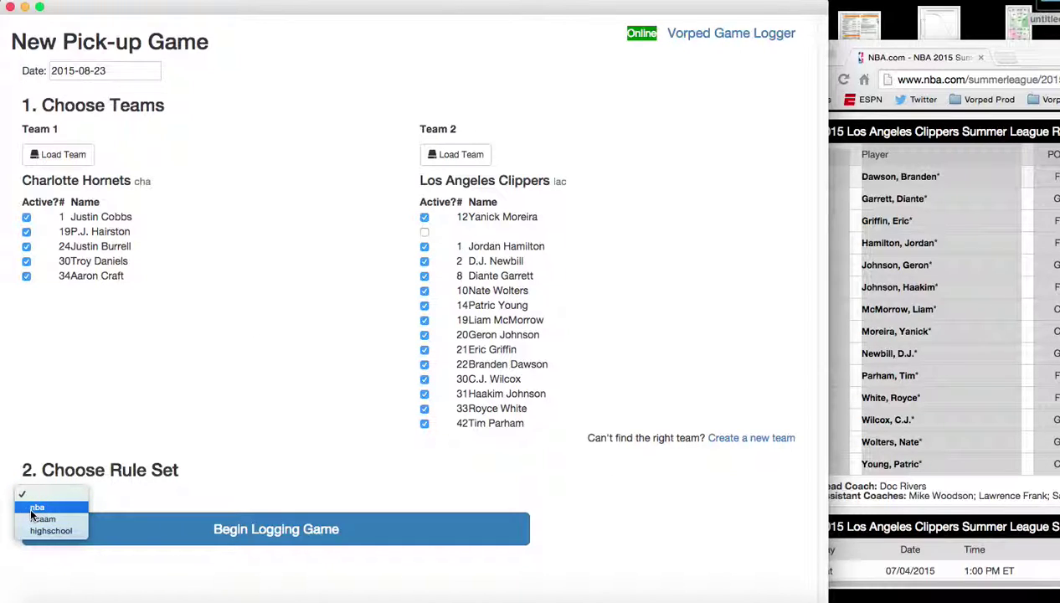
left_click(34, 508)
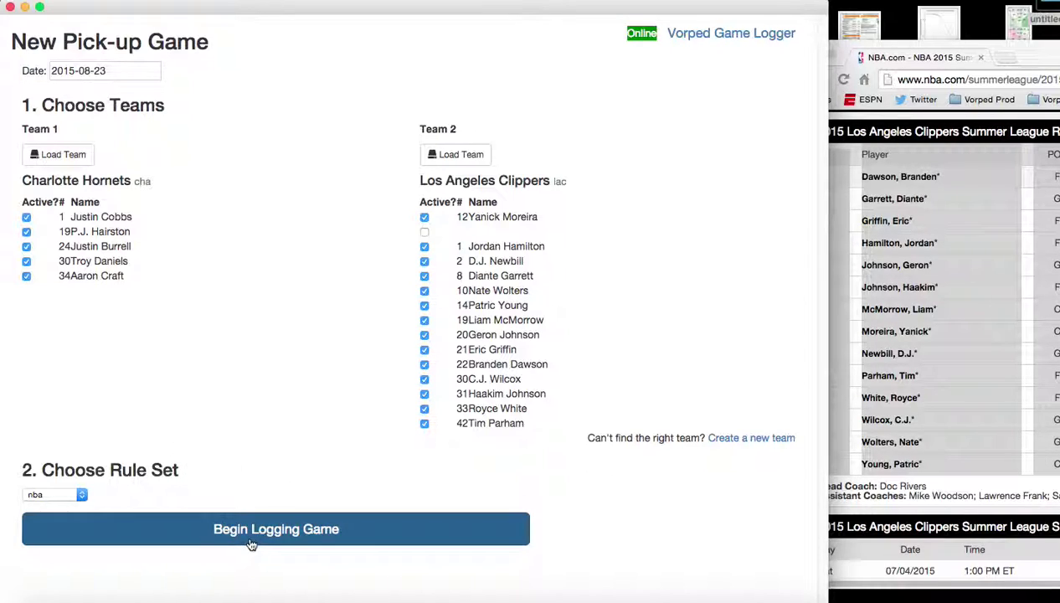
left_click(284, 529)
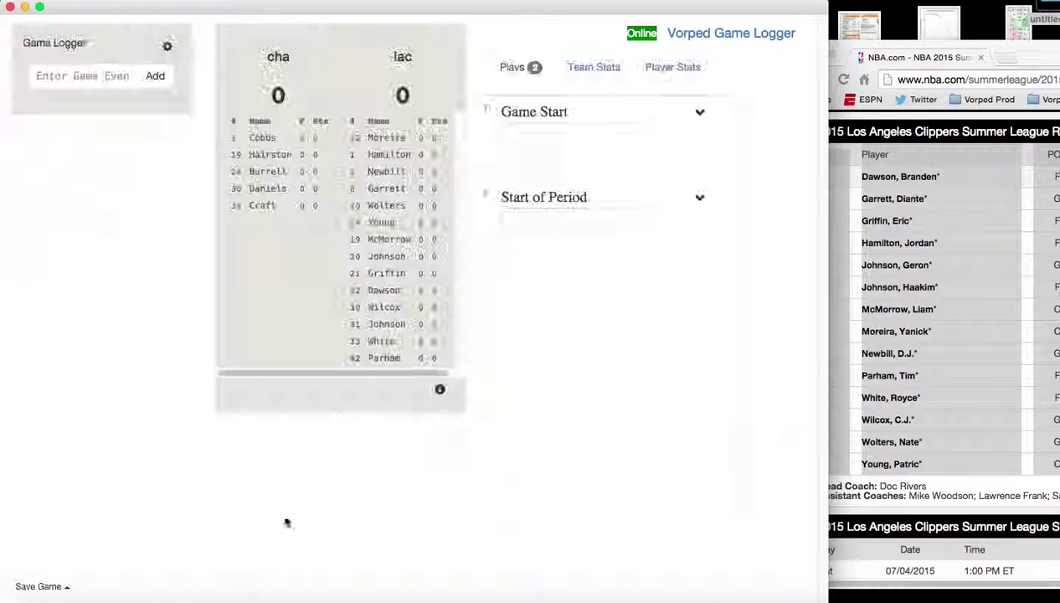
Step: Widen the game logger window to the edge of the screen, covering the browser behind it
left_click(825, 390)
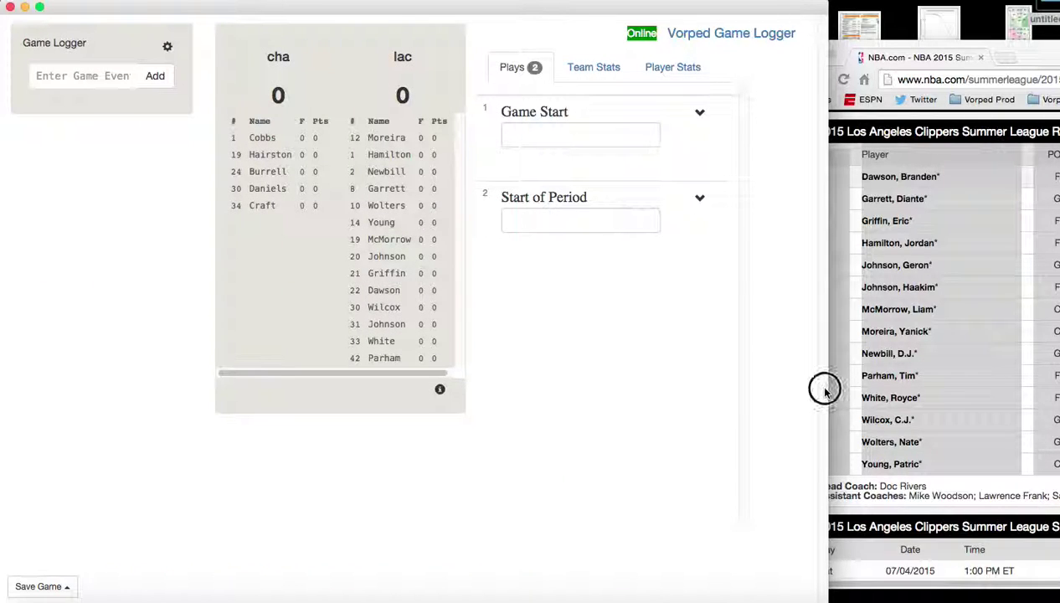
left_click_drag(826, 392, 1055, 379)
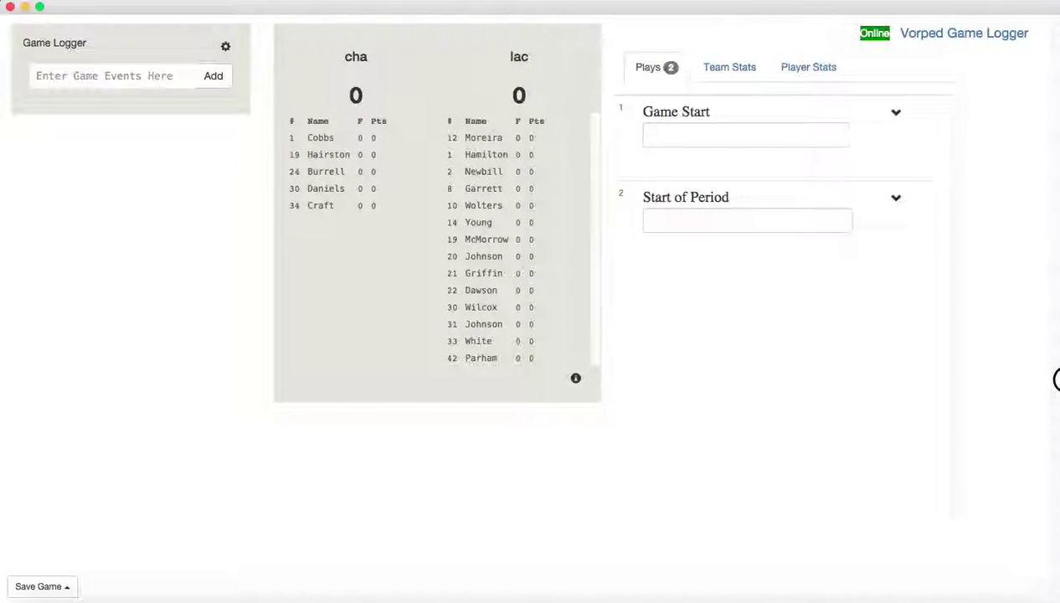